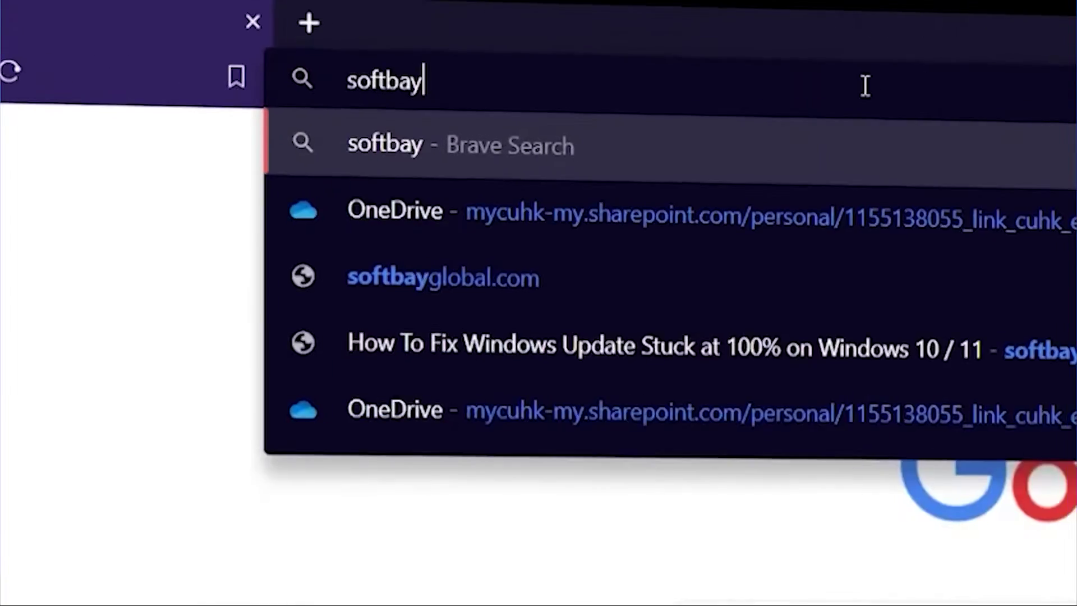
Go to softbayglobal.com in Brave and open the site's Submit Problem page
{"action": "type", "text": "global.com"}
{"action": "key", "text": "Return"}
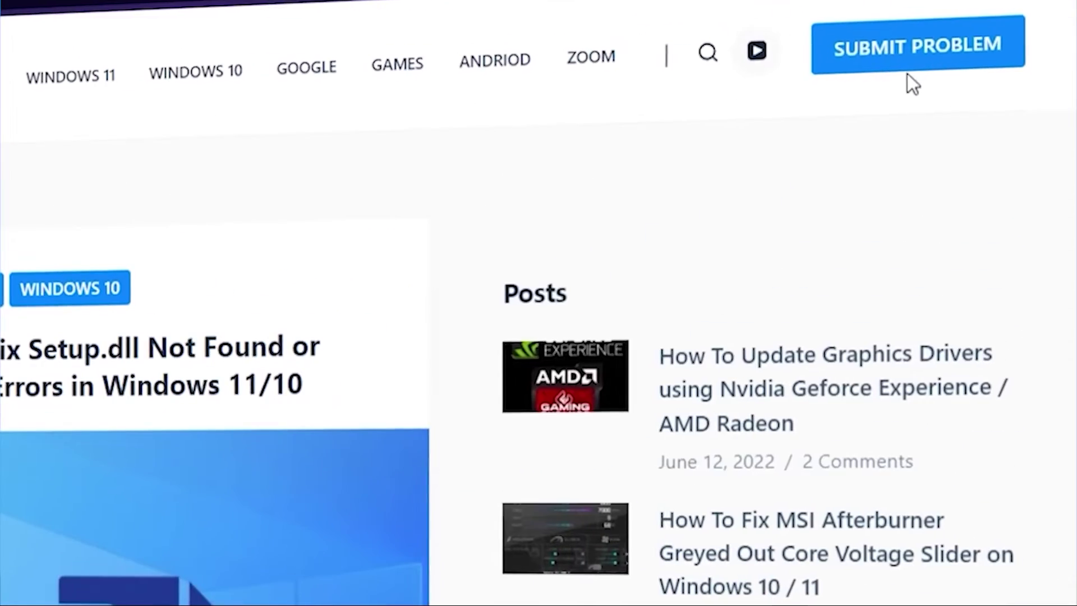
{"action": "left_click", "coordinate": [913, 66]}
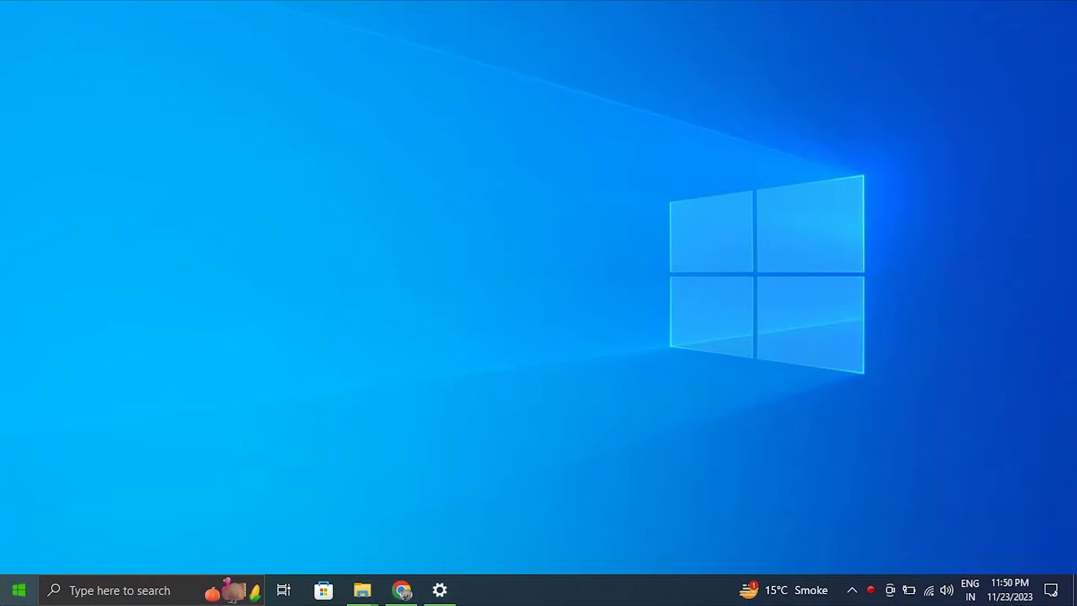
Restart the computer from the Start menu's power options
{"action": "left_click", "coordinate": [19, 590]}
{"action": "left_click", "coordinate": [20, 556]}
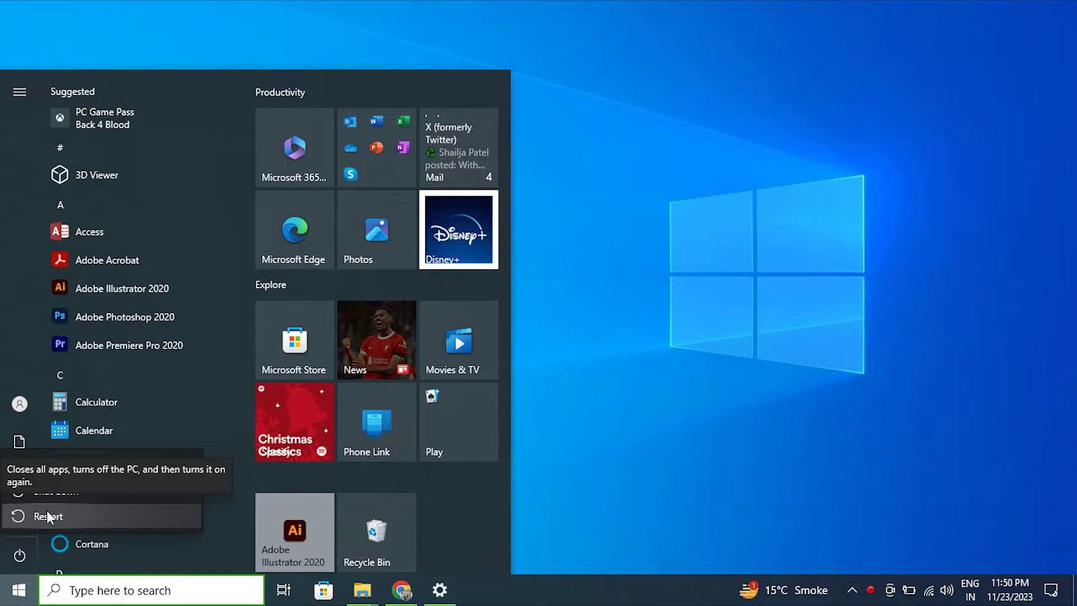
{"action": "left_click", "coordinate": [466, 369]}
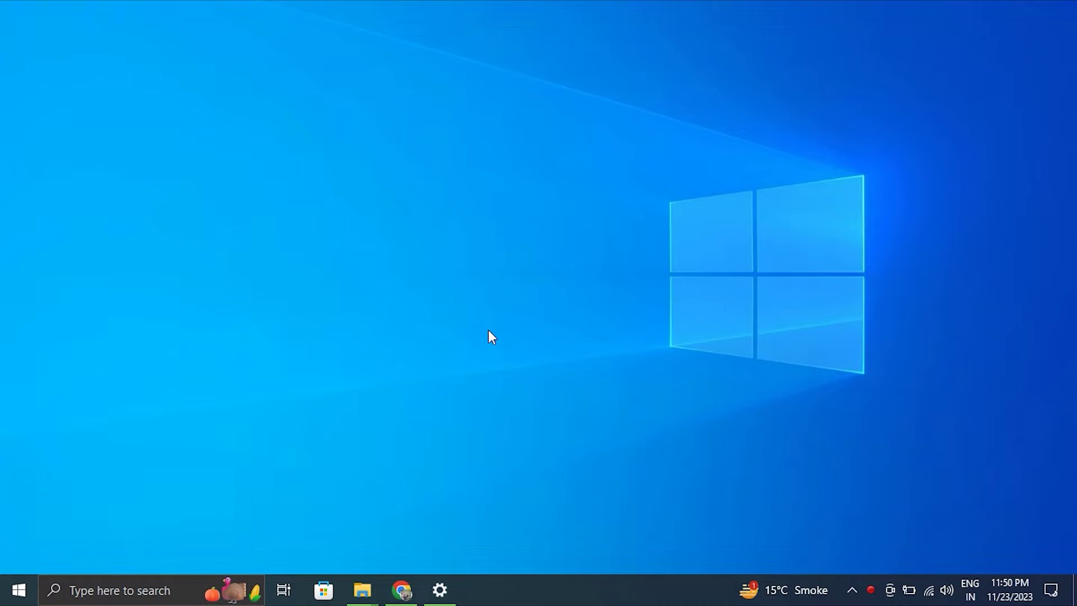
Run a Windows Update check under Update & Security, then close Settings
{"action": "key", "text": "super+i"}
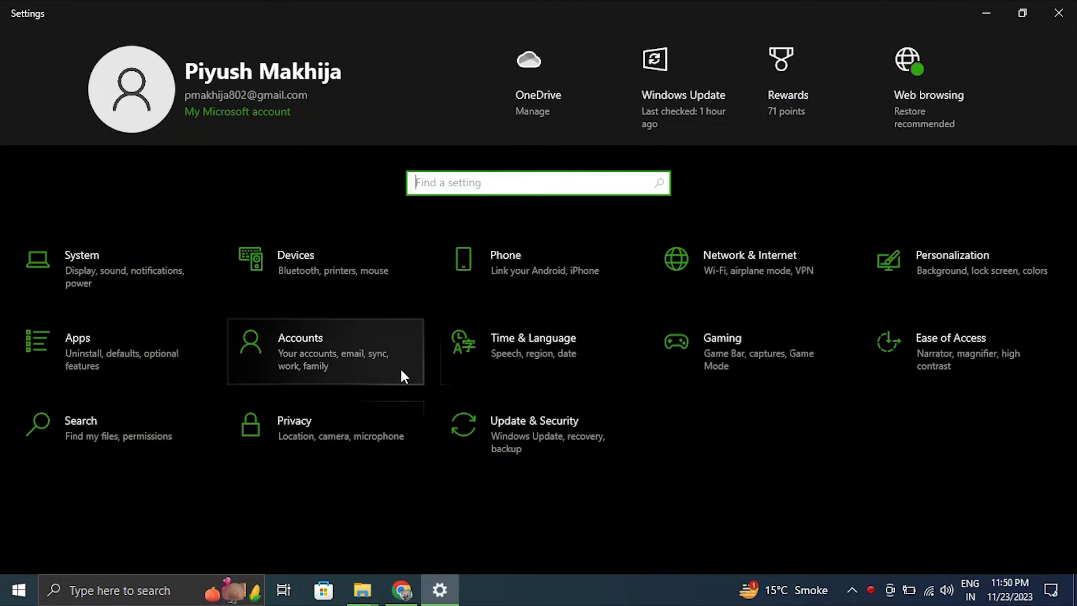
{"action": "left_click", "coordinate": [526, 431]}
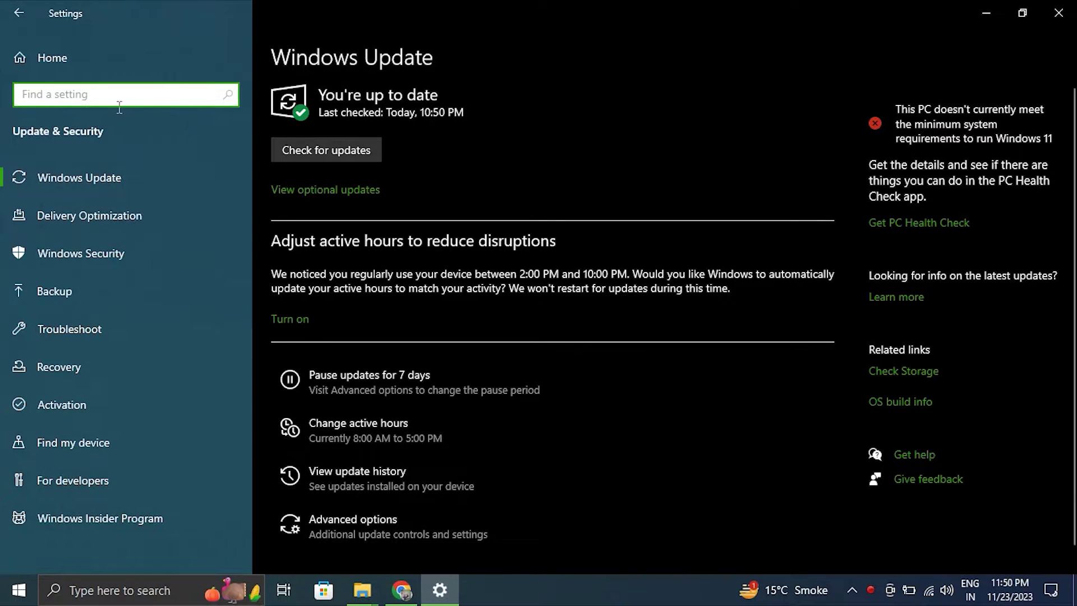
{"action": "left_click", "coordinate": [308, 158]}
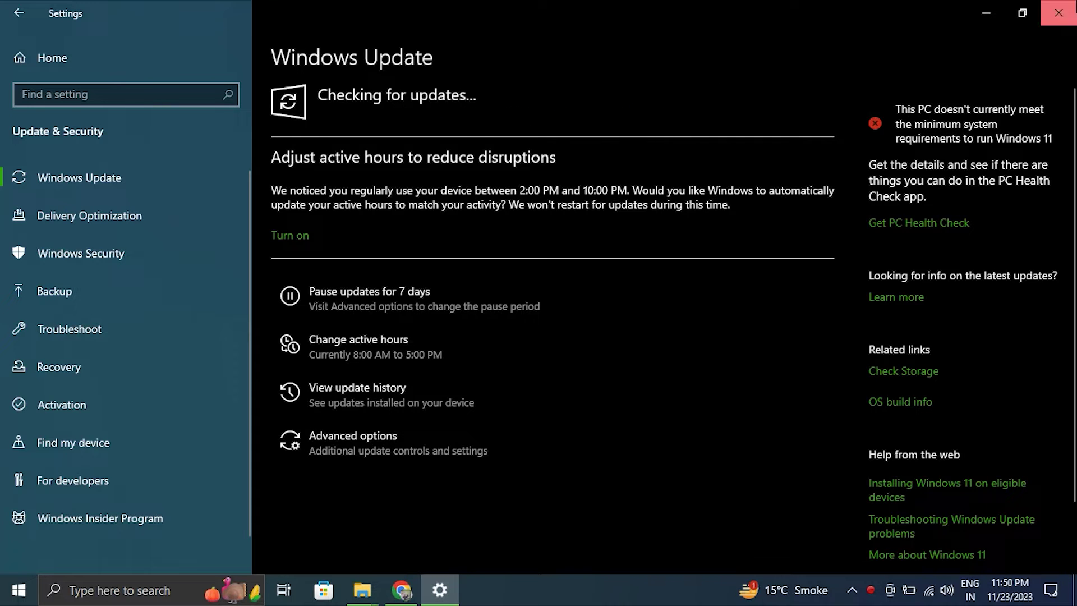
{"action": "left_click", "coordinate": [1059, 13]}
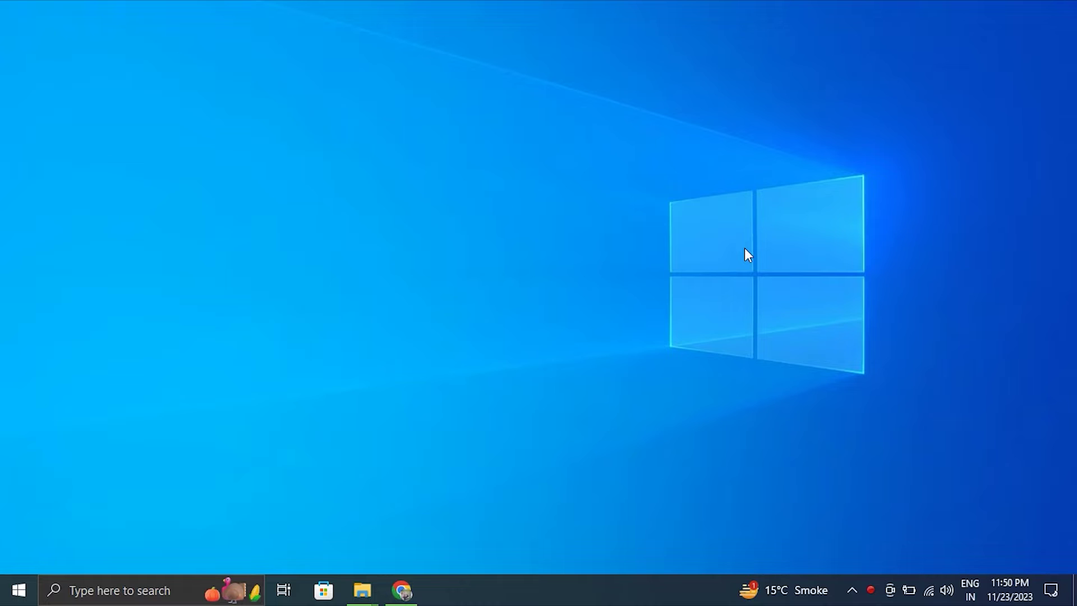
{"action": "key", "text": "super+i"}
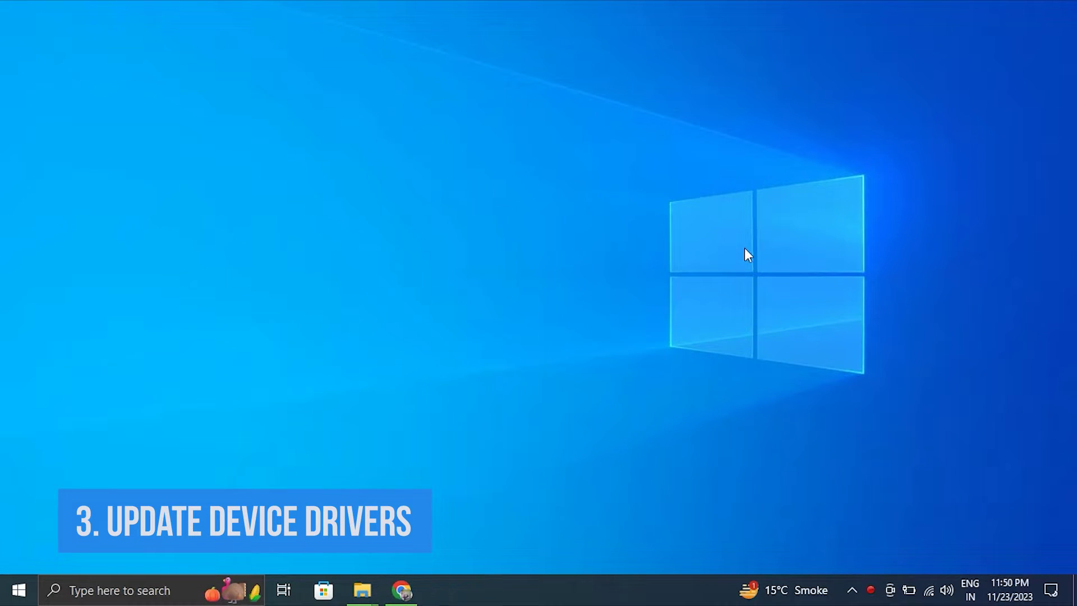
Start a driver update for the NVIDIA GeForce 920MX under Device Manager's Display adapters
{"action": "right_click", "coordinate": [5, 599]}
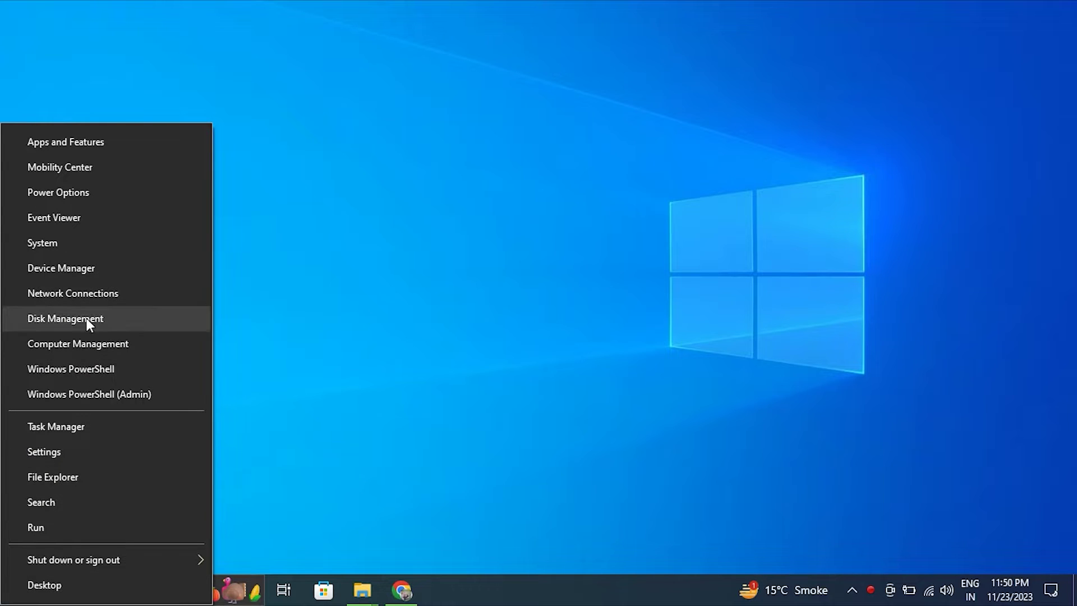
{"action": "left_click", "coordinate": [78, 269]}
{"action": "left_click", "coordinate": [88, 194]}
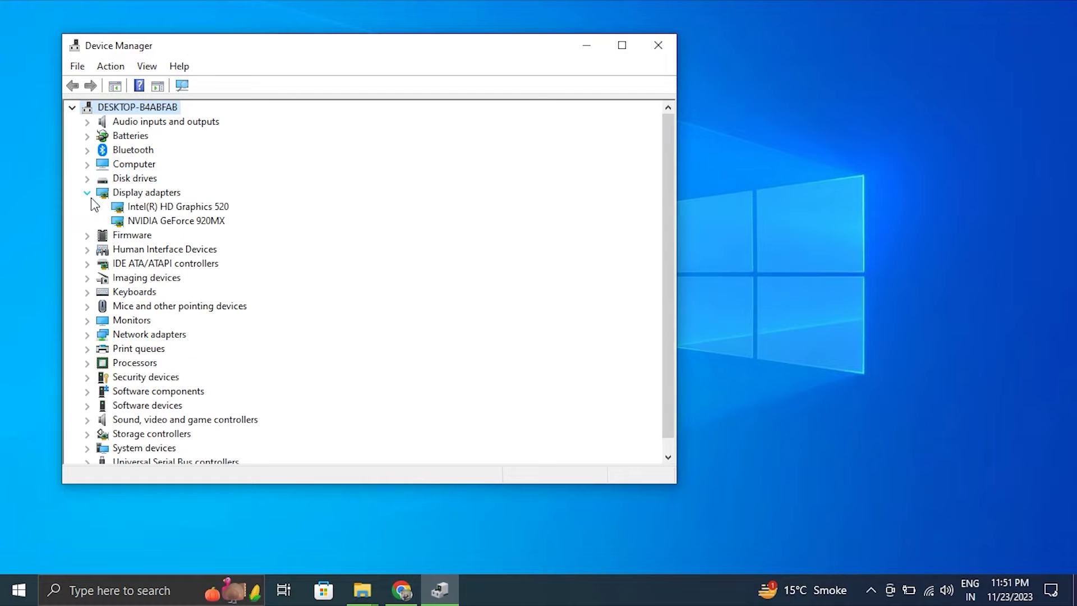
{"action": "left_click", "coordinate": [145, 206]}
{"action": "right_click", "coordinate": [155, 224]}
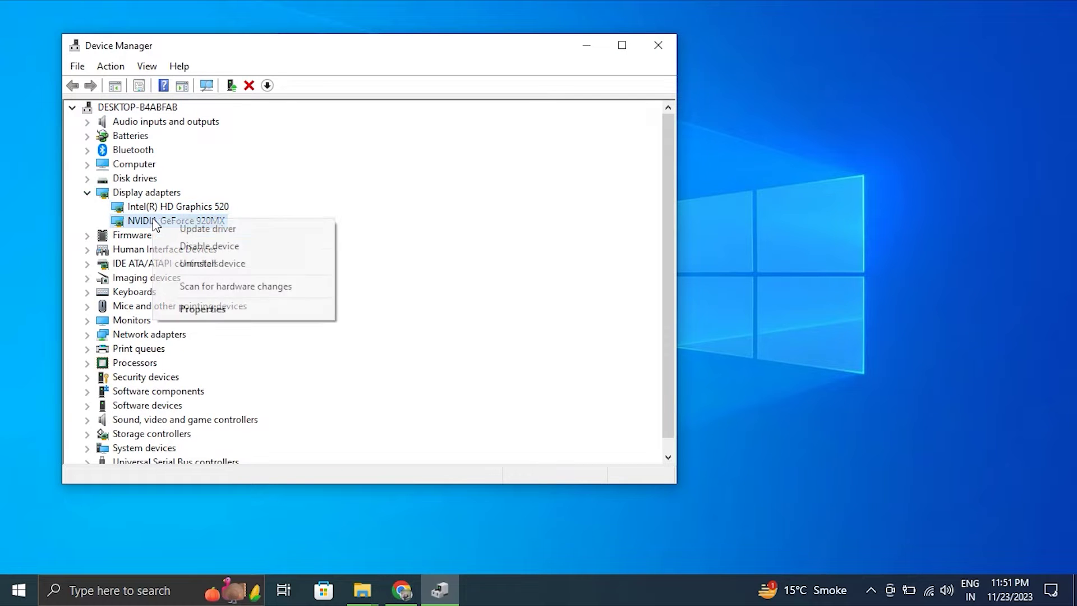
{"action": "left_click", "coordinate": [194, 227]}
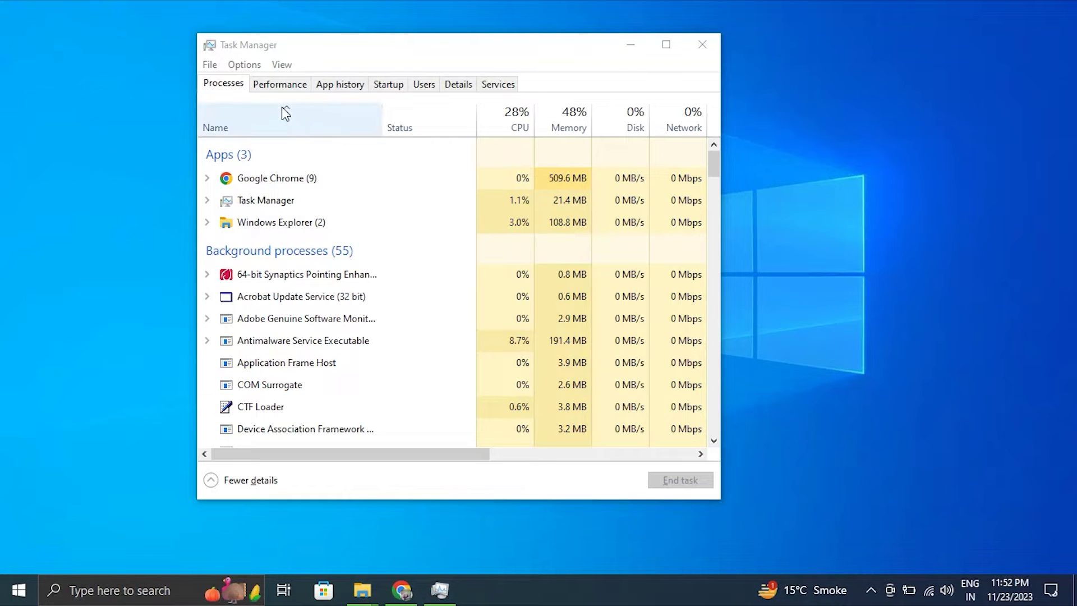
Select Google Chrome, the top memory user at about 510 MB, then close Task Manager
{"action": "left_click", "coordinate": [324, 178]}
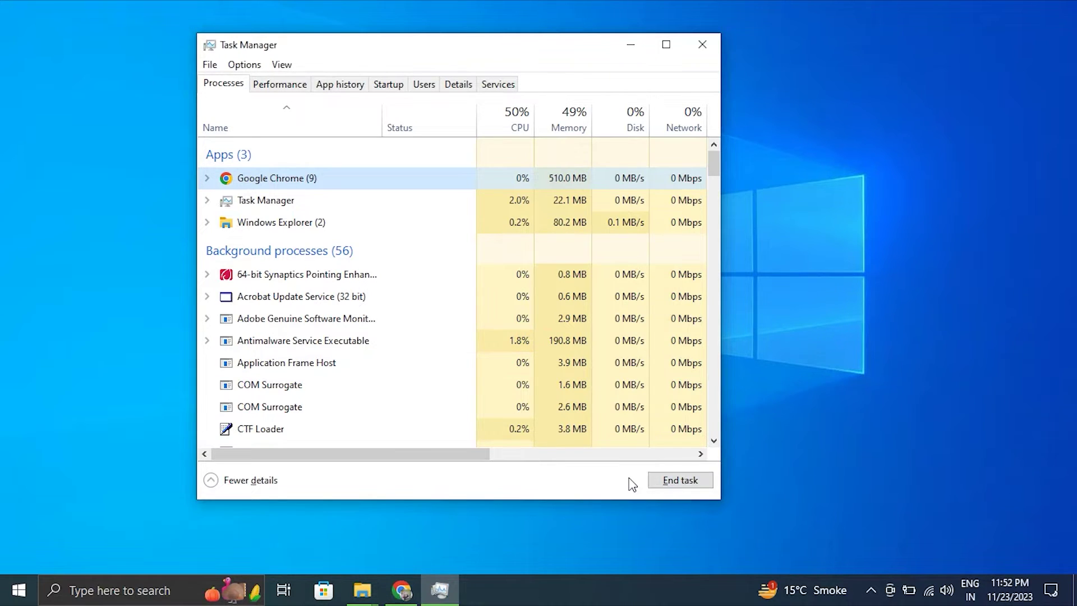
{"action": "key", "text": "alt+F4"}
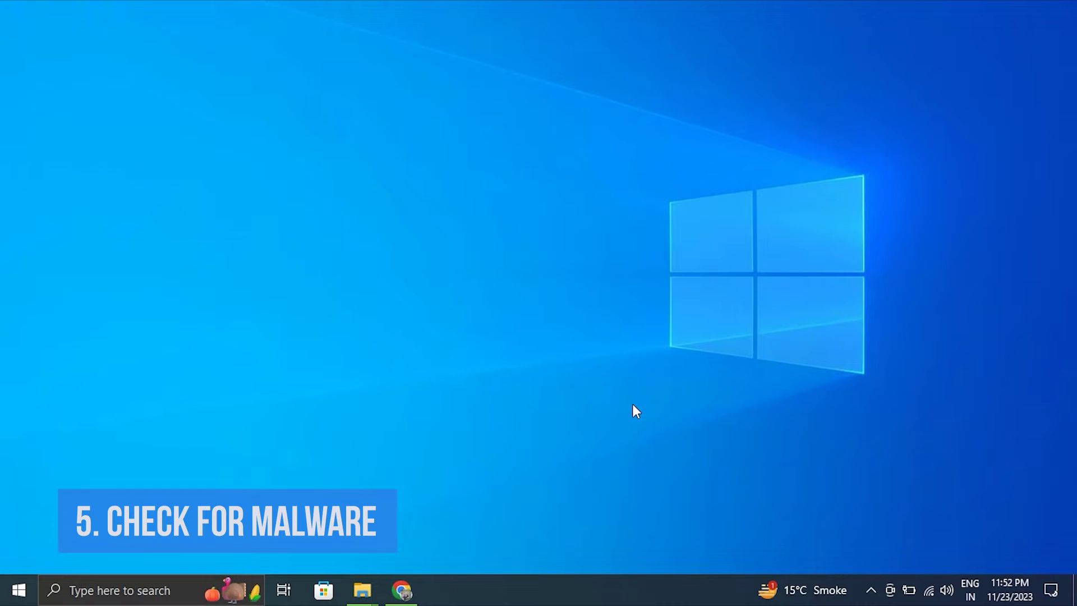
Set the Windows Security virus scan type to Full scan
{"action": "left_click", "coordinate": [117, 596]}
{"action": "type", "text": "WIND"}
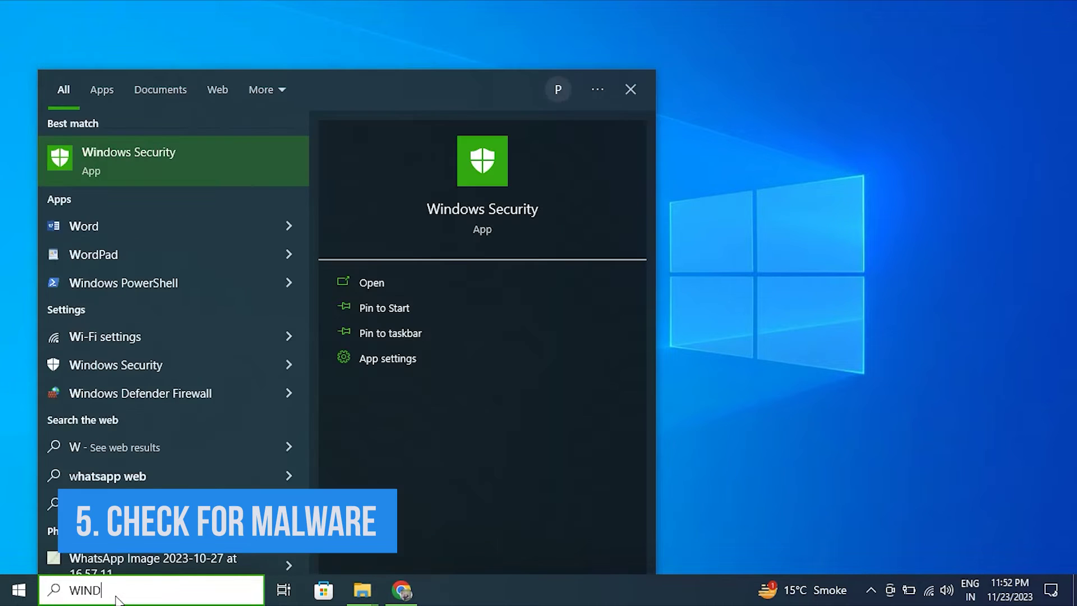
{"action": "left_click", "coordinate": [112, 144]}
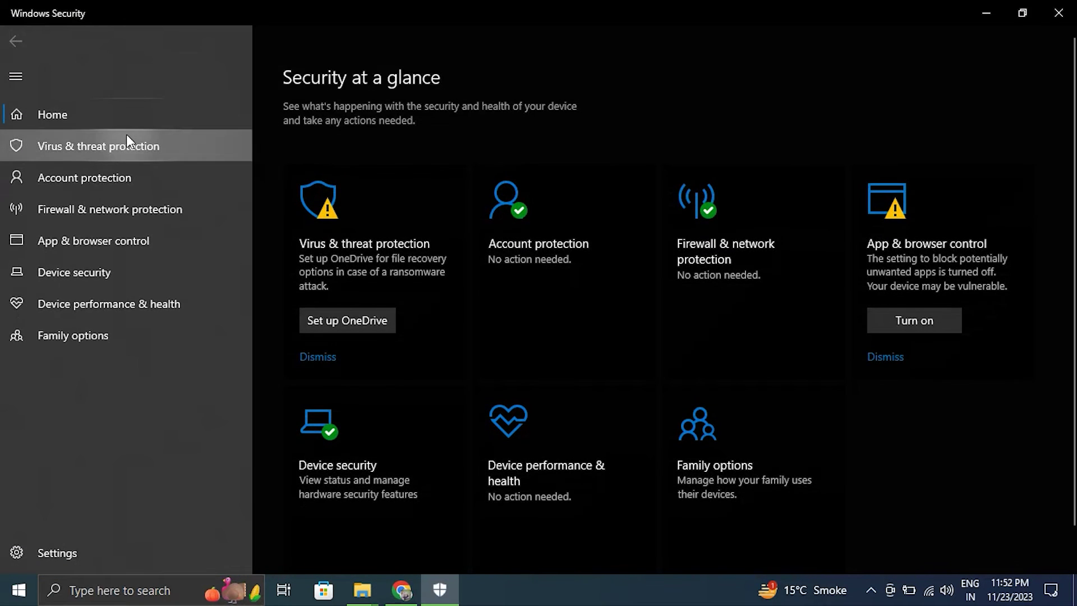
{"action": "left_click", "coordinate": [126, 135]}
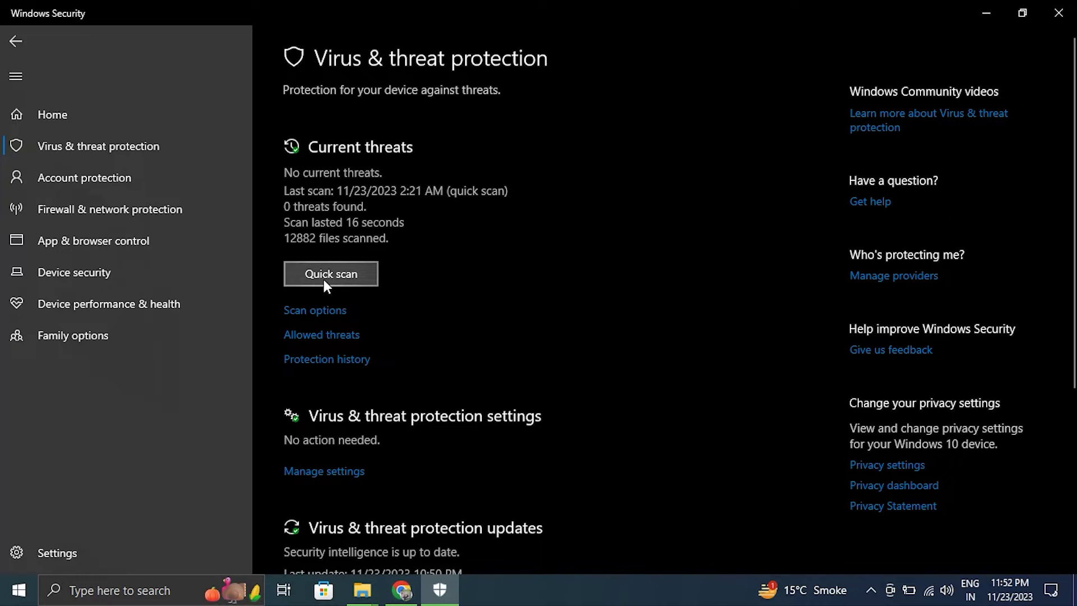
{"action": "left_click", "coordinate": [315, 311]}
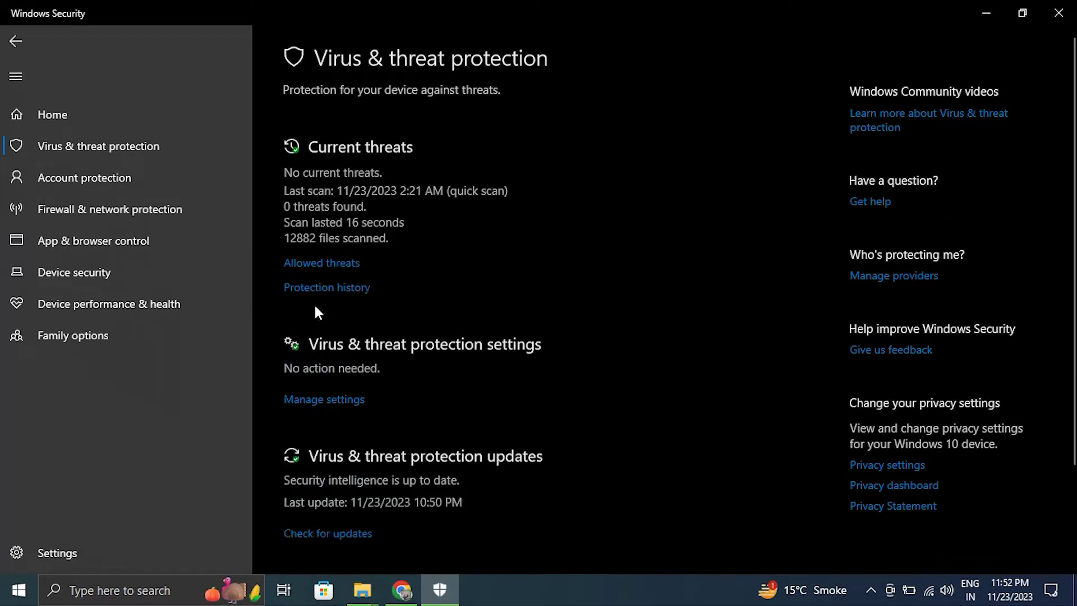
{"action": "left_click", "coordinate": [342, 373]}
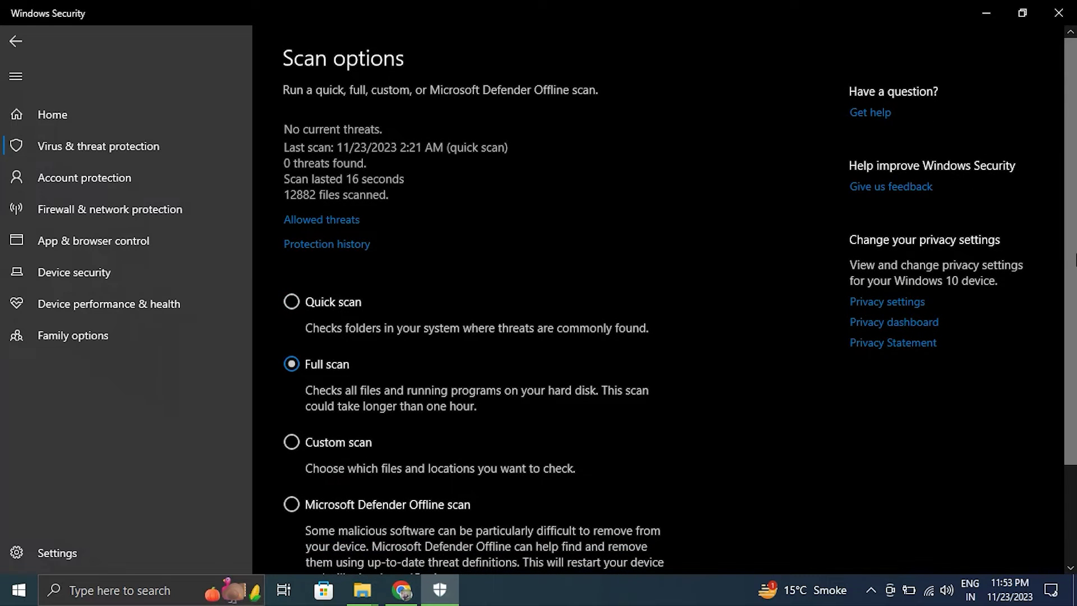
{"action": "scroll", "coordinate": [979, 409], "scroll_direction": "down", "scroll_amount": 2}
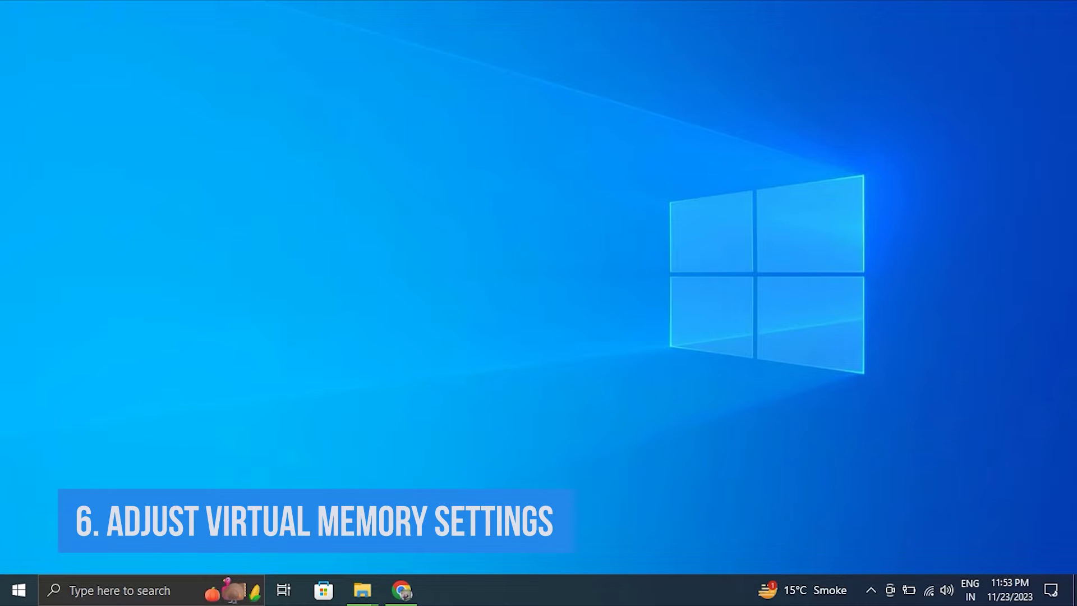
Open This PC's Properties from the SOFTBAY 52 folder window to view system information
{"action": "mouse_move", "coordinate": [363, 591]}
{"action": "left_click", "coordinate": [385, 478]}
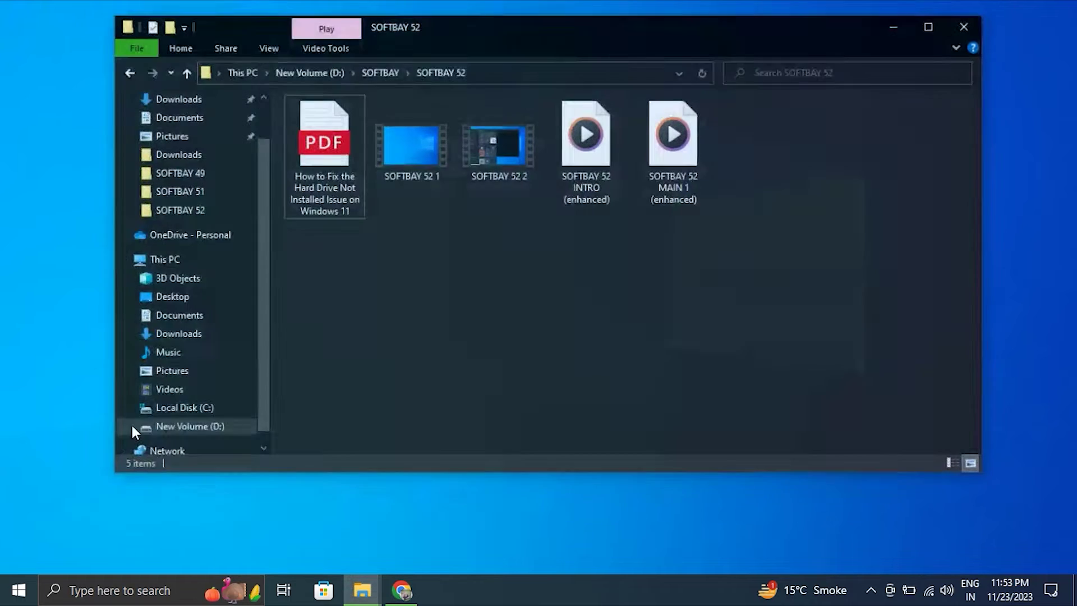
{"action": "right_click", "coordinate": [179, 258]}
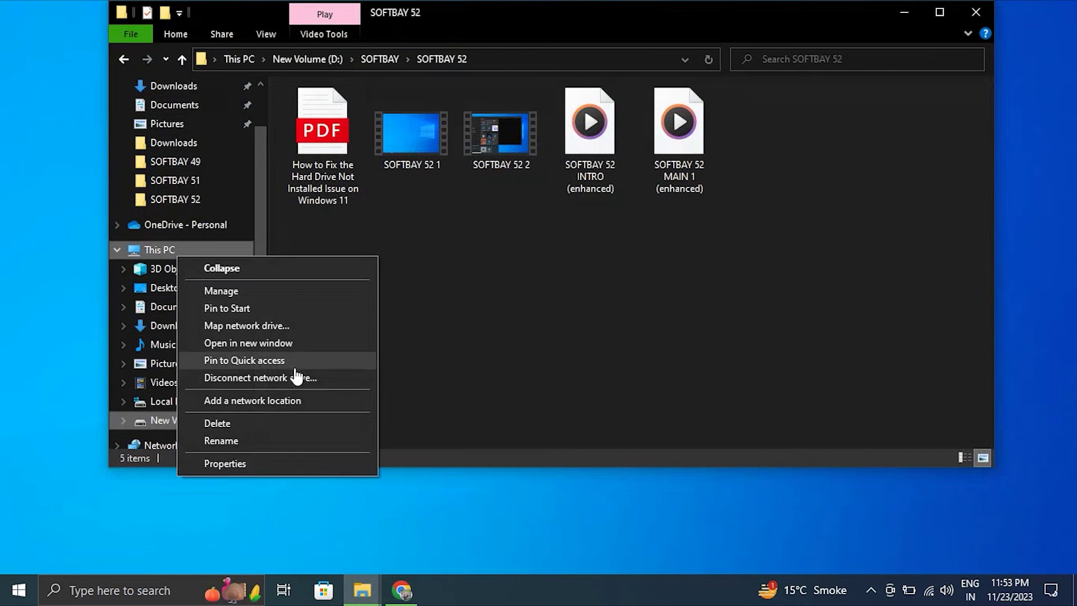
{"action": "left_click", "coordinate": [270, 463]}
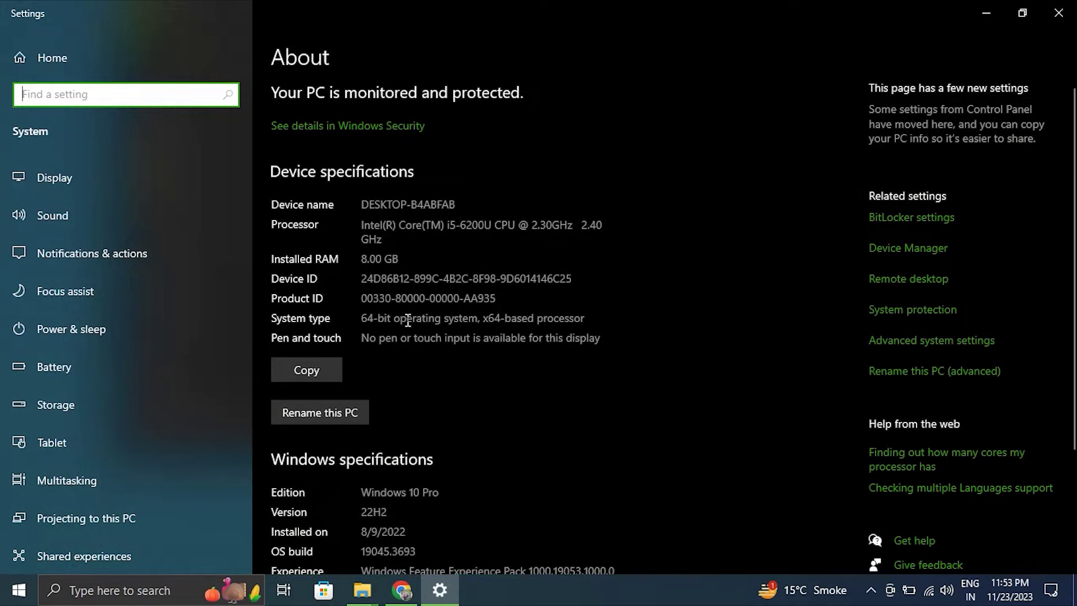
Set Performance Options visual effects to Custom and show the Advanced tab's virtual memory section
{"action": "left_click", "coordinate": [931, 340]}
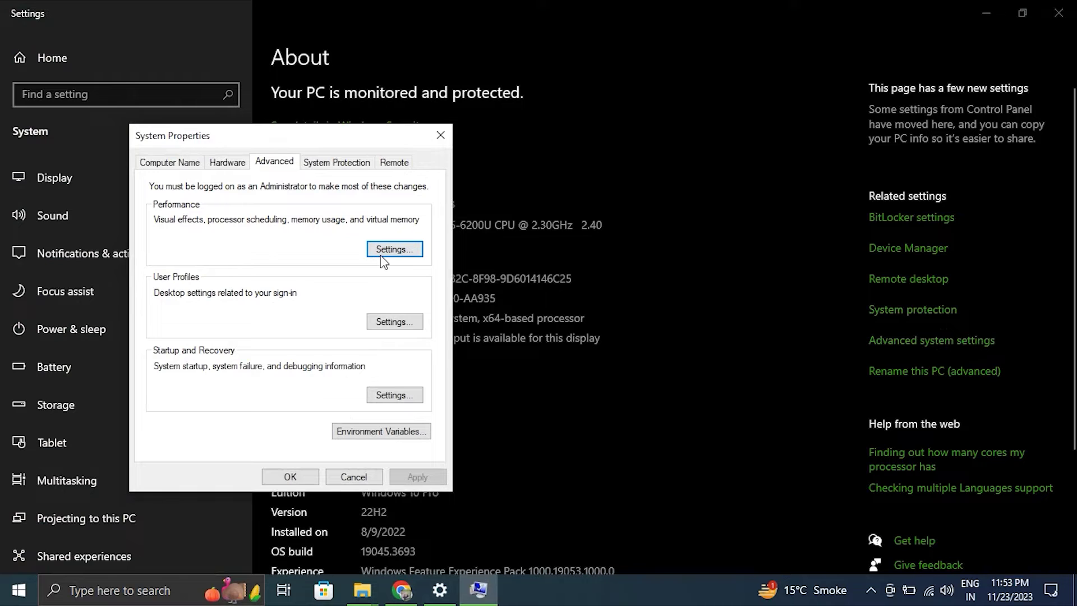
{"action": "left_click", "coordinate": [381, 256]}
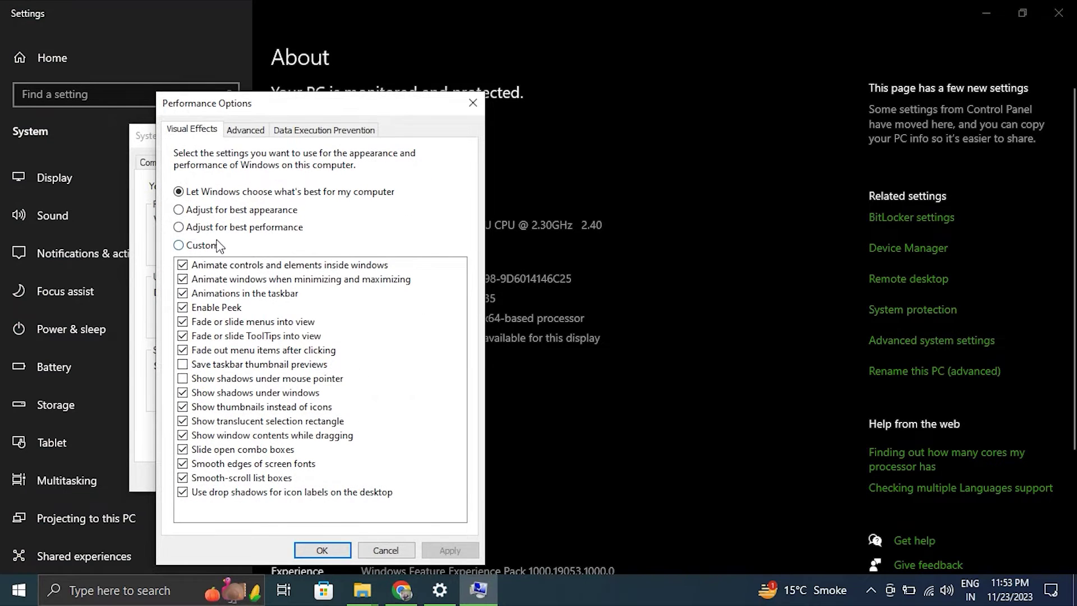
{"action": "left_click", "coordinate": [219, 245]}
{"action": "left_click", "coordinate": [246, 132]}
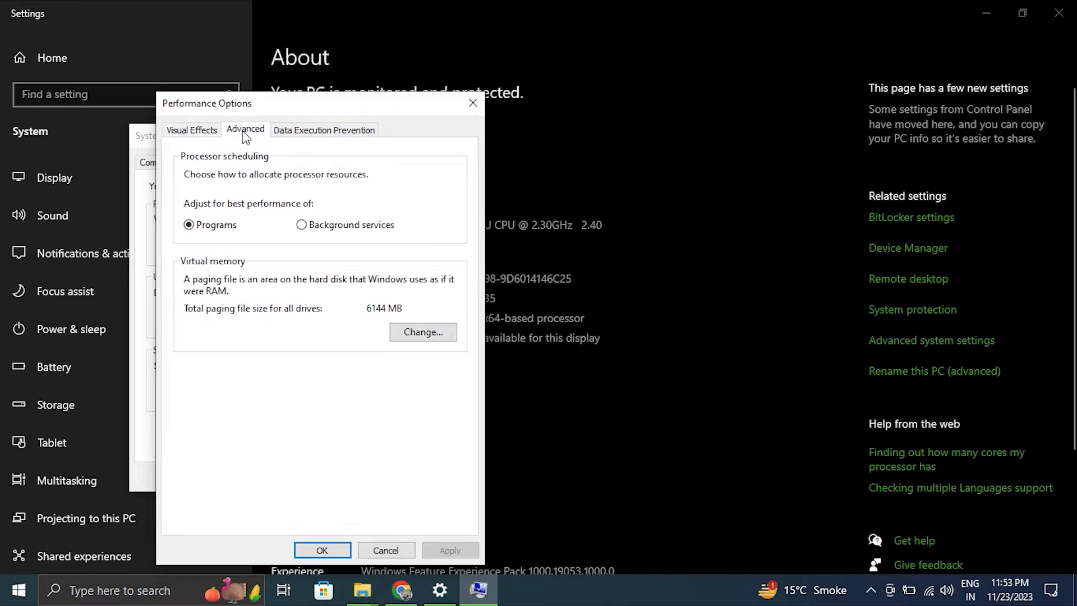
Open the Virtual Memory dialog, showing 6144 MB allocated to the paging file
{"action": "left_click", "coordinate": [416, 340]}
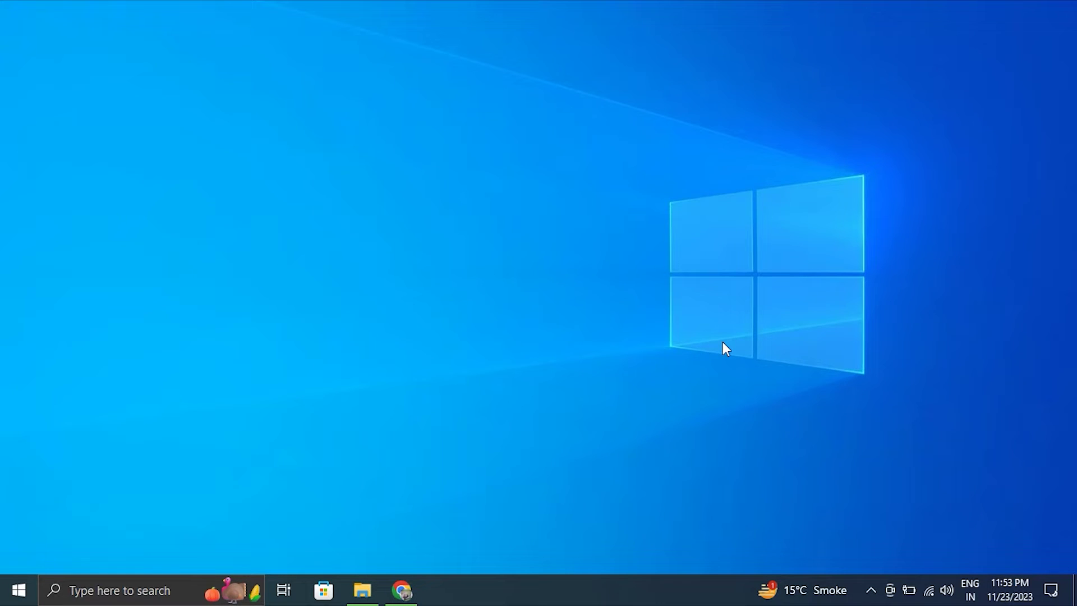
Launch Windows Memory Diagnostic via mdsched.exe in Run, then cancel without scheduling a check
{"action": "key", "text": "super+r"}
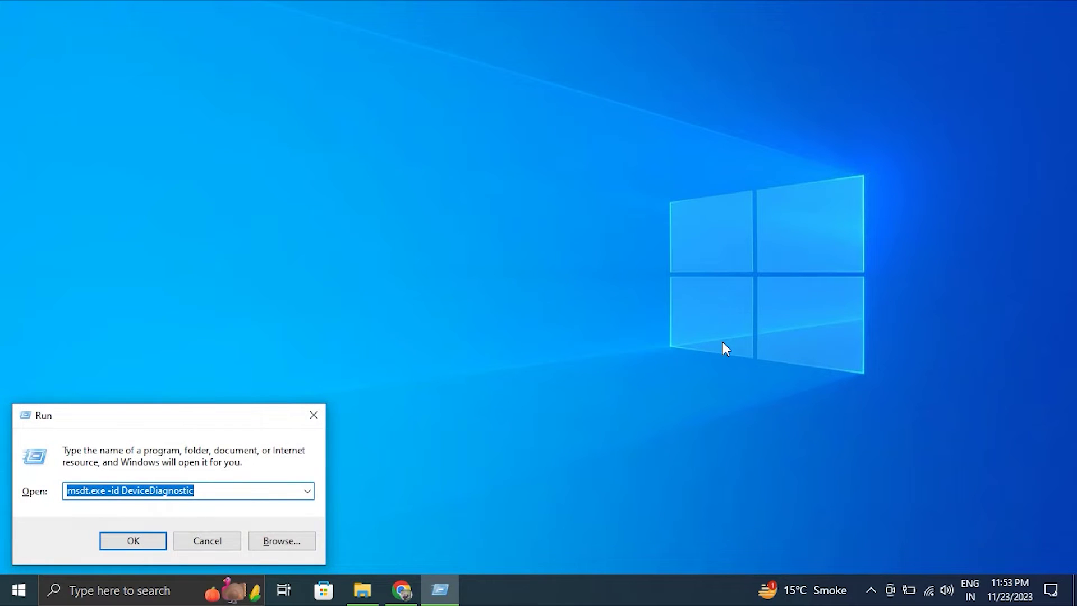
{"action": "type", "text": "MDS"}
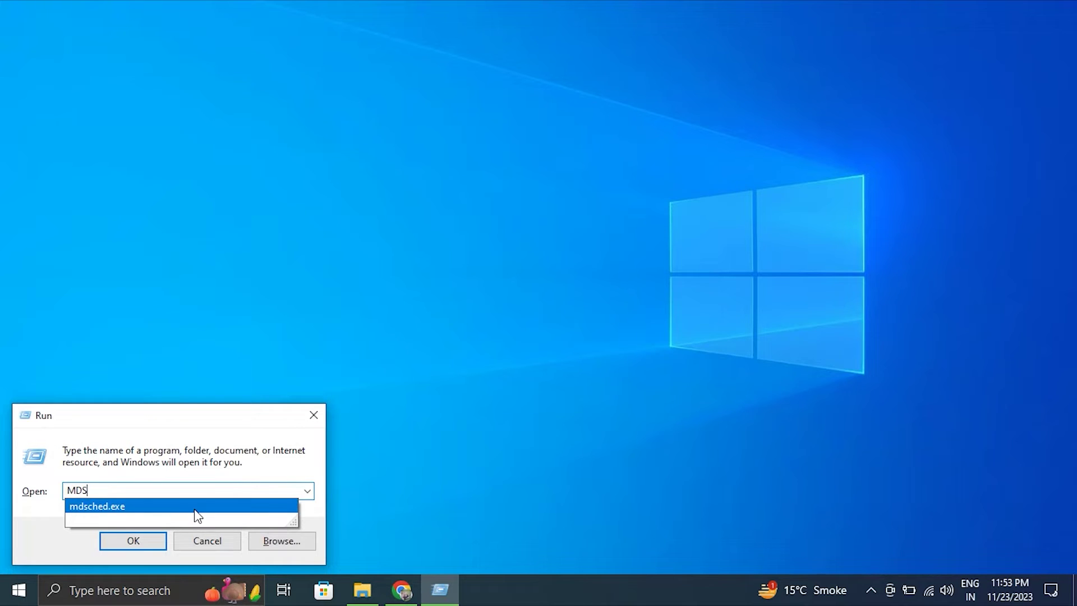
{"action": "left_click", "coordinate": [197, 508]}
{"action": "left_click", "coordinate": [136, 542]}
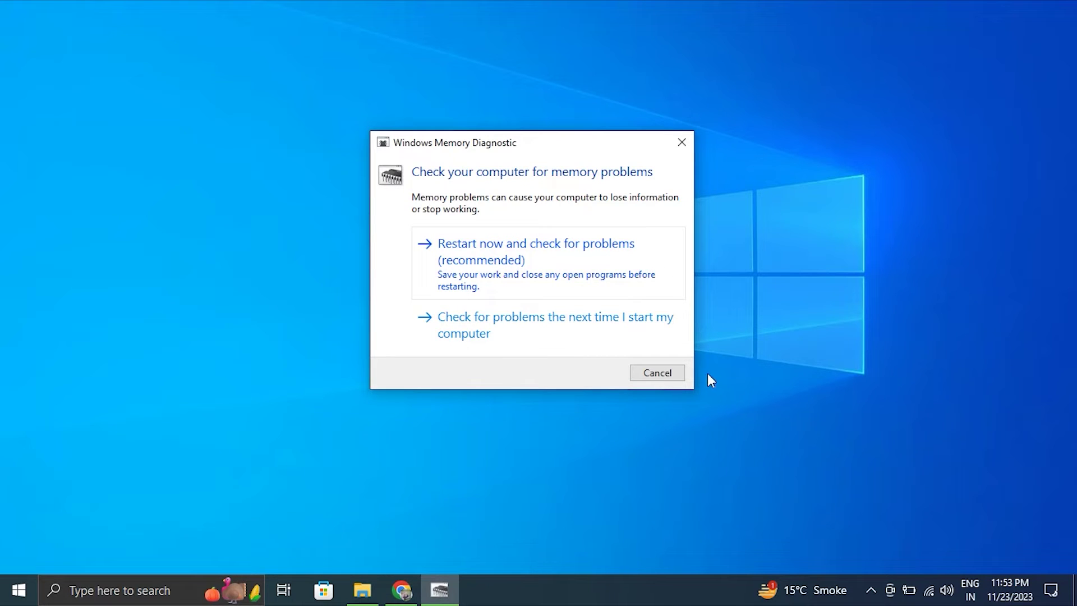
{"action": "left_click", "coordinate": [675, 373]}
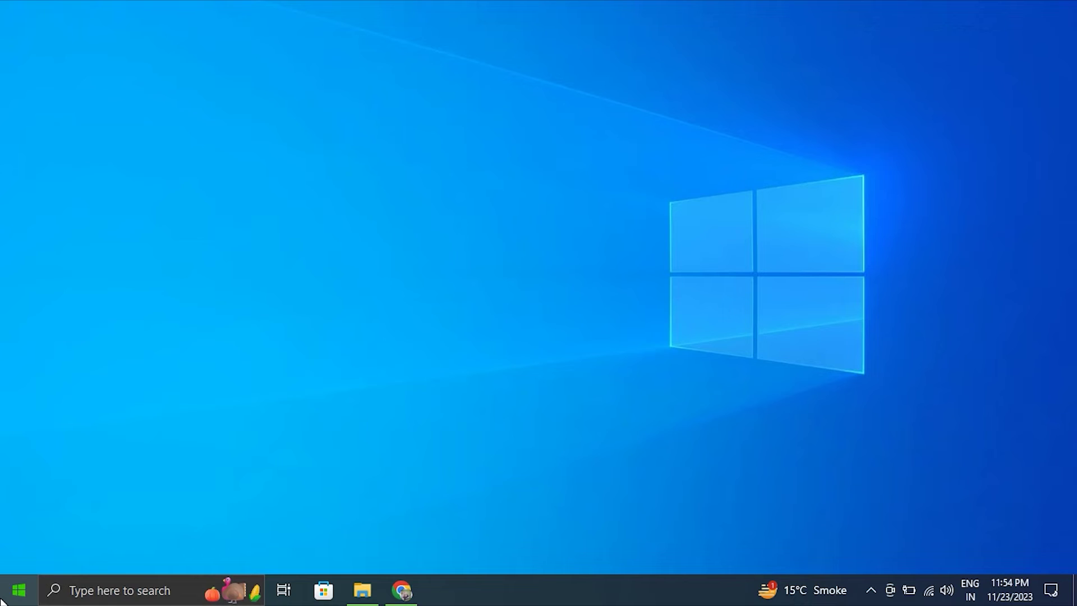
{"action": "right_click", "coordinate": [18, 590]}
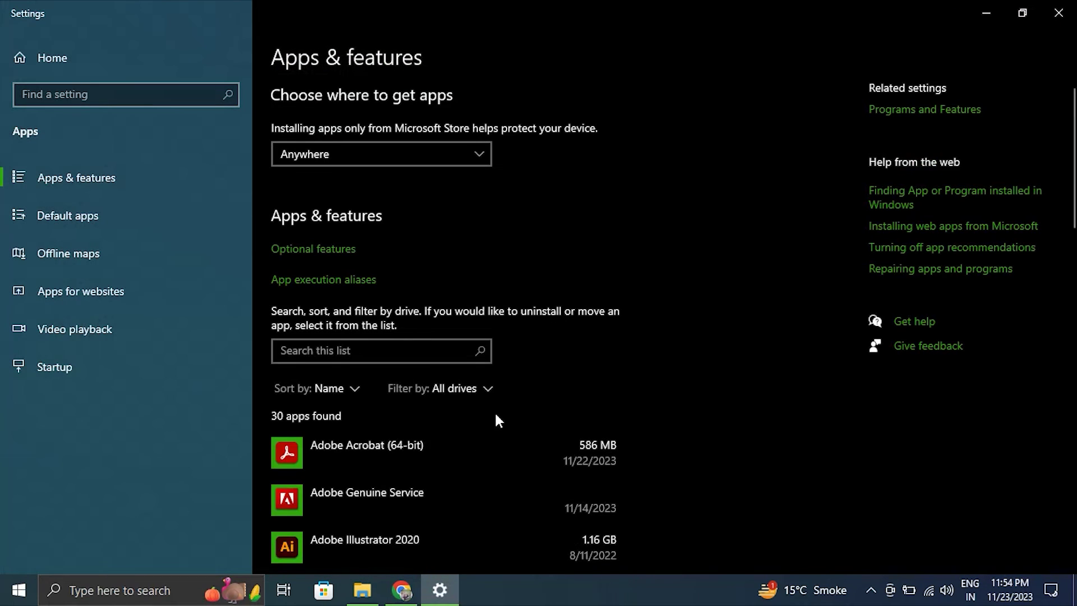
{"action": "scroll", "coordinate": [497, 421], "scroll_direction": "down", "scroll_amount": 15}
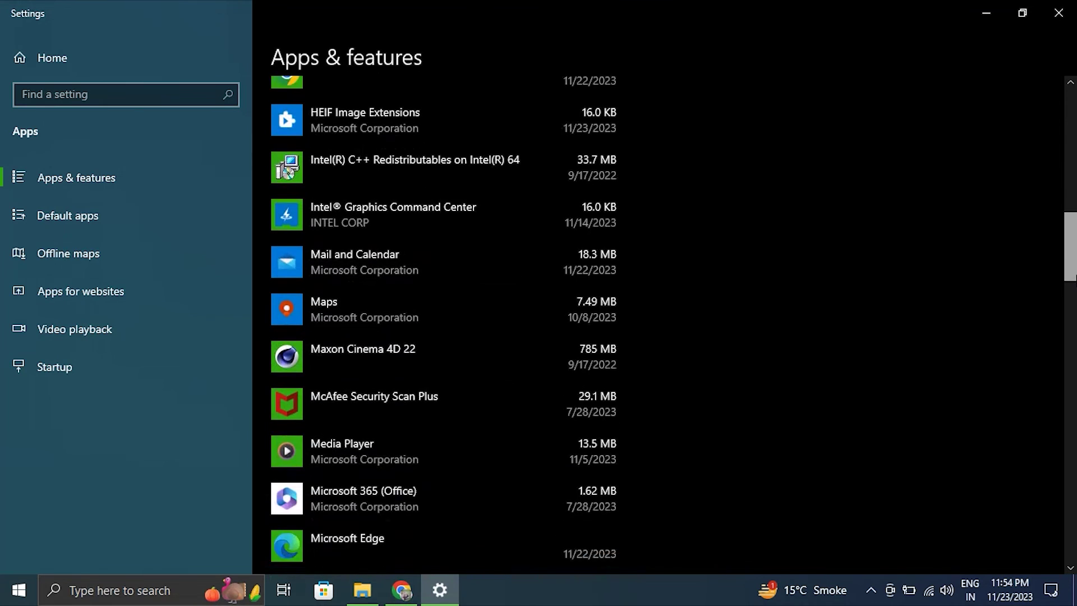
{"action": "left_click", "coordinate": [435, 373]}
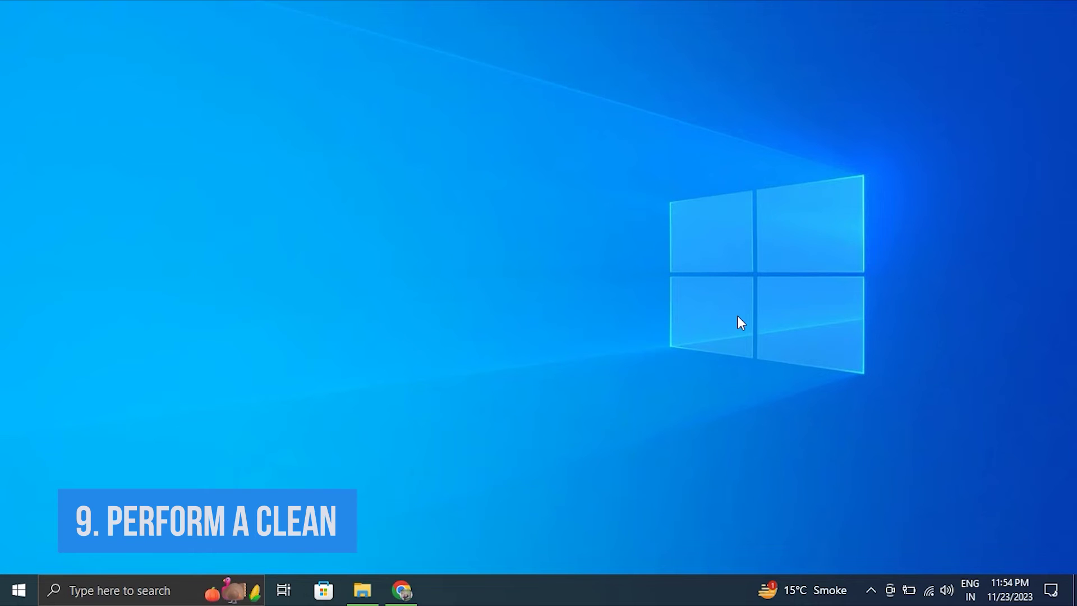
Launch System Configuration by running msconfig from the Run box
{"action": "key", "text": "super+r"}
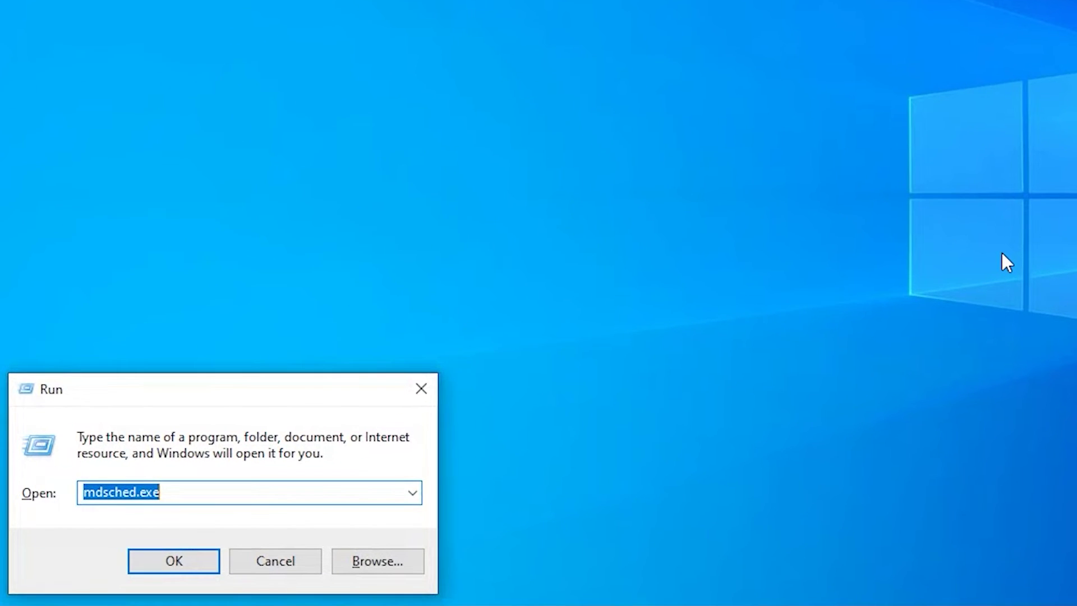
{"action": "type", "text": "MSCPN"}
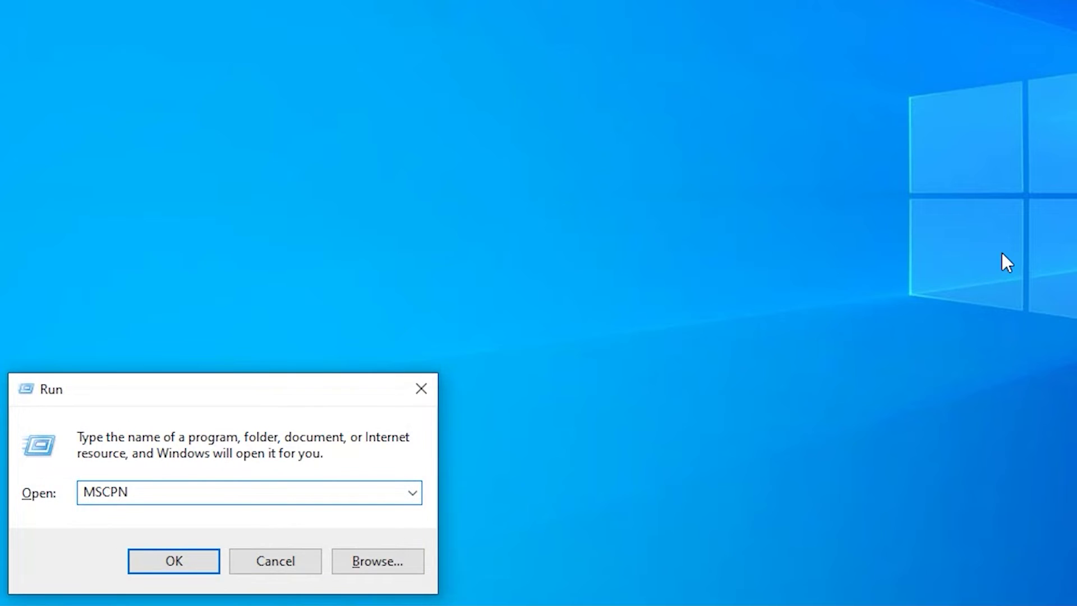
{"action": "key", "text": "BackSpace"}
{"action": "key", "text": "BackSpace"}
{"action": "key", "text": "BackSpace"}
{"action": "type", "text": "C"}
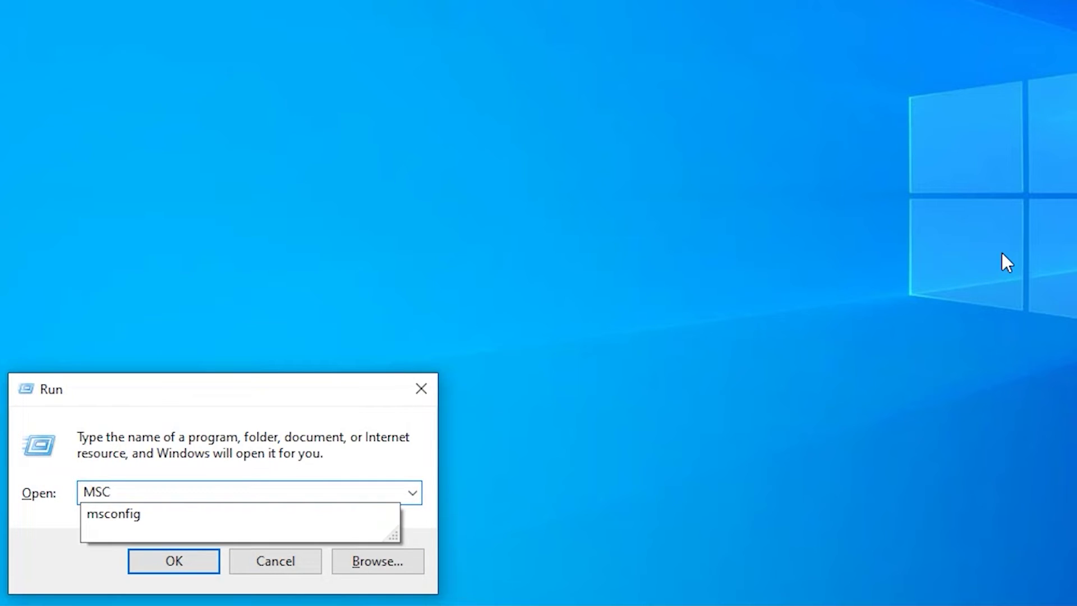
{"action": "left_click", "coordinate": [112, 513]}
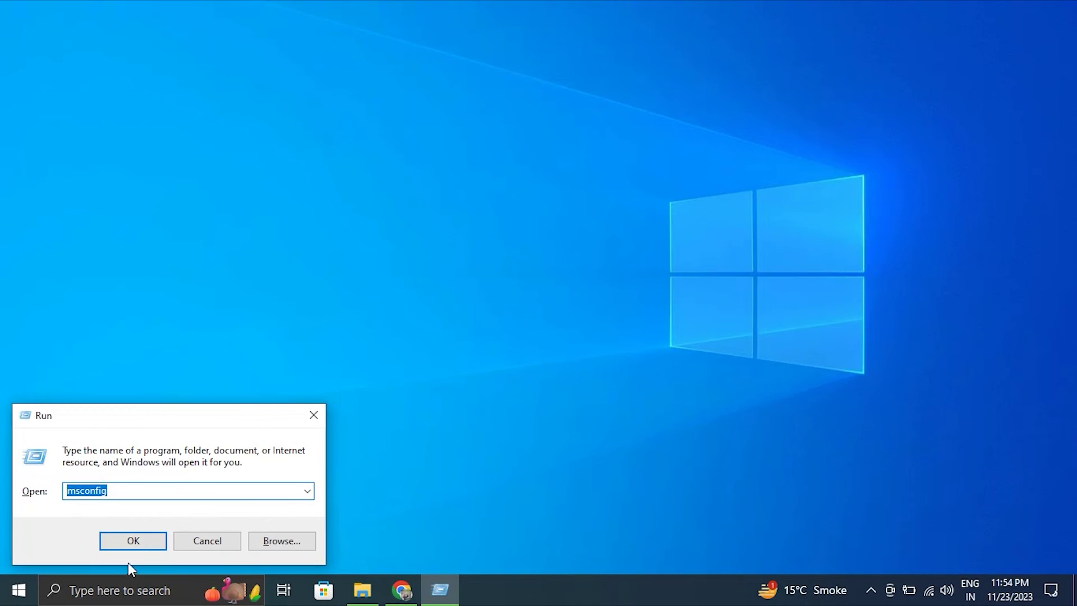
{"action": "left_click", "coordinate": [174, 561]}
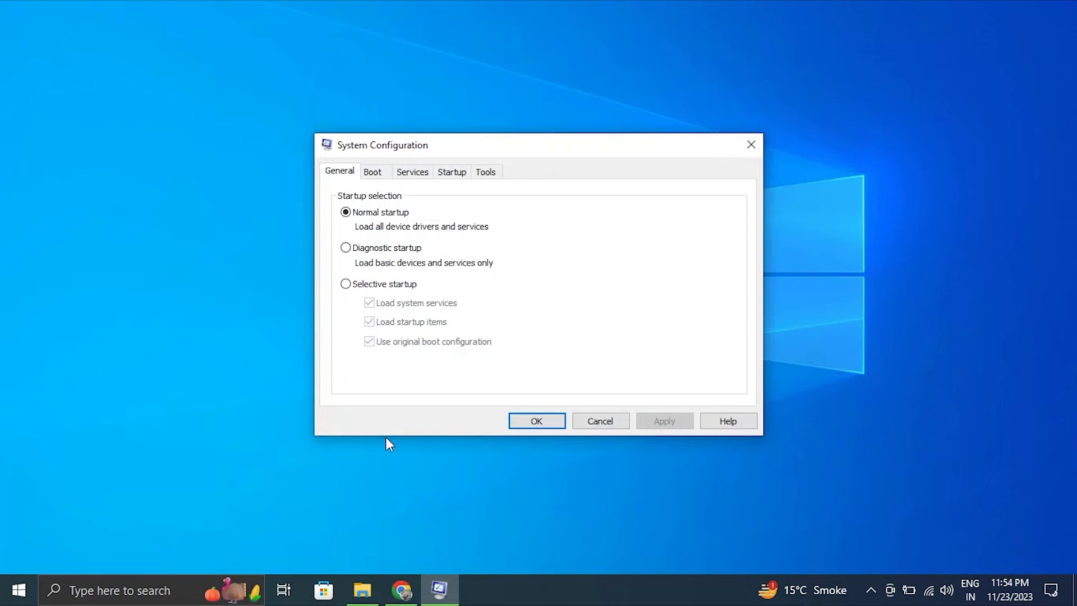
Hide all Microsoft services on the Services tab and move to the Startup tab
{"action": "left_click", "coordinate": [422, 175]}
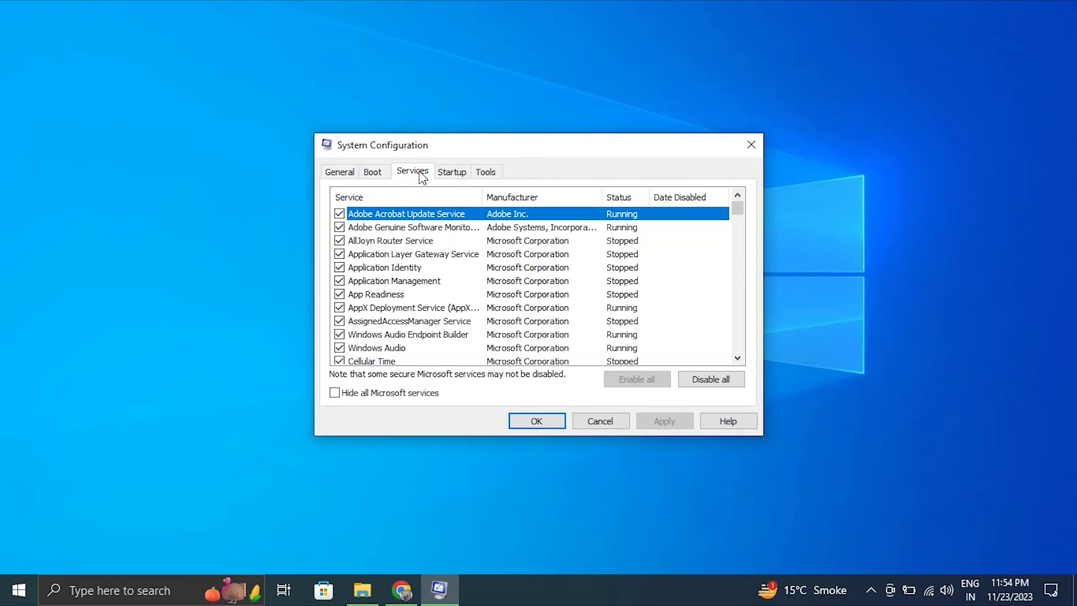
{"action": "left_click", "coordinate": [333, 394]}
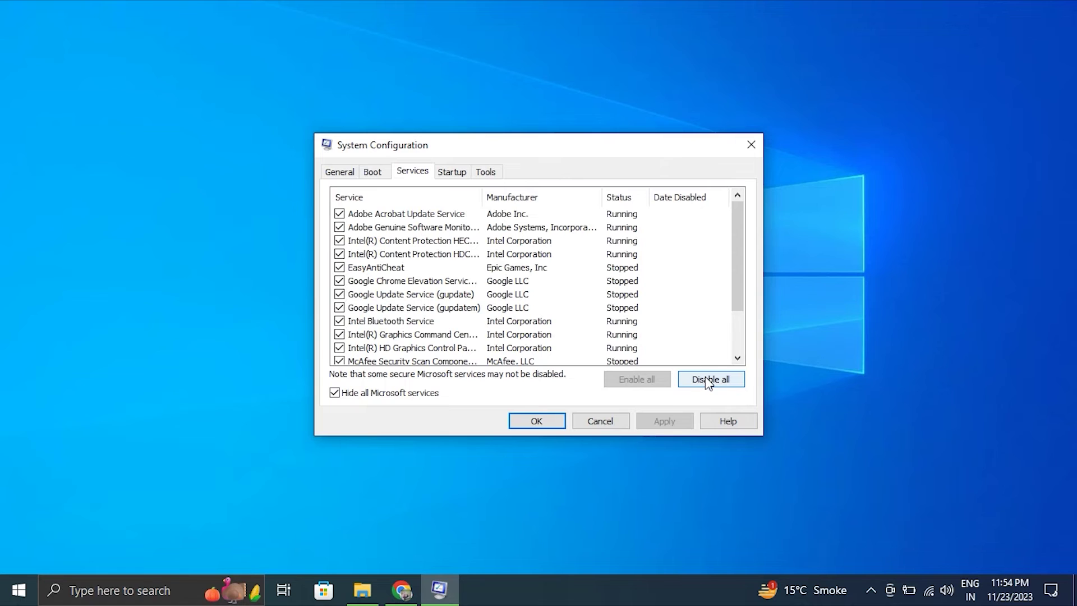
{"action": "left_click", "coordinate": [452, 172]}
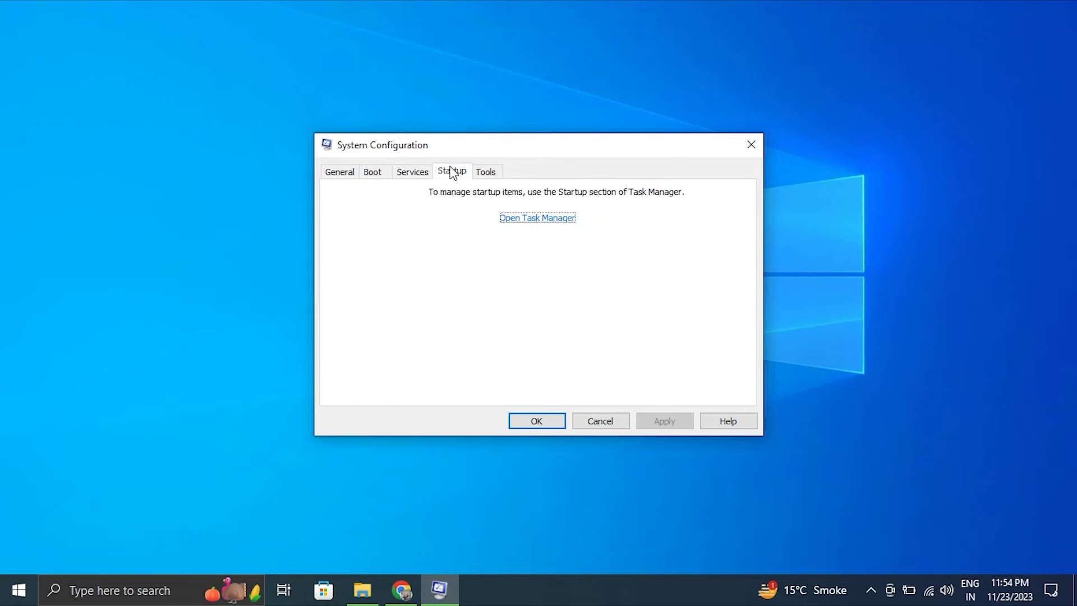
Disable ShareX in Task Manager's startup apps list, then close Task Manager
{"action": "left_click", "coordinate": [535, 217]}
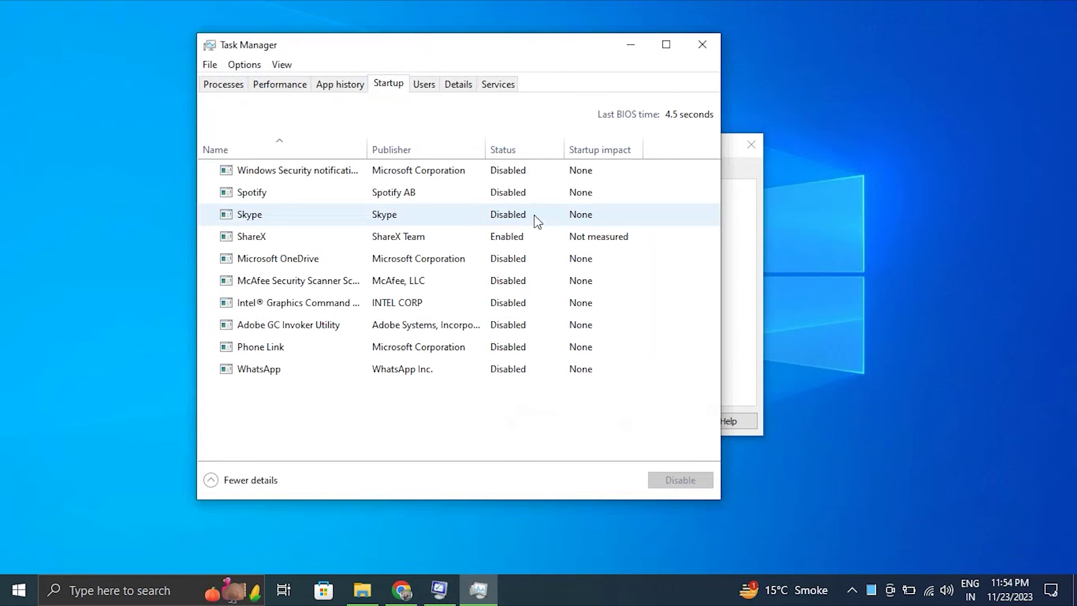
{"action": "left_click", "coordinate": [481, 236]}
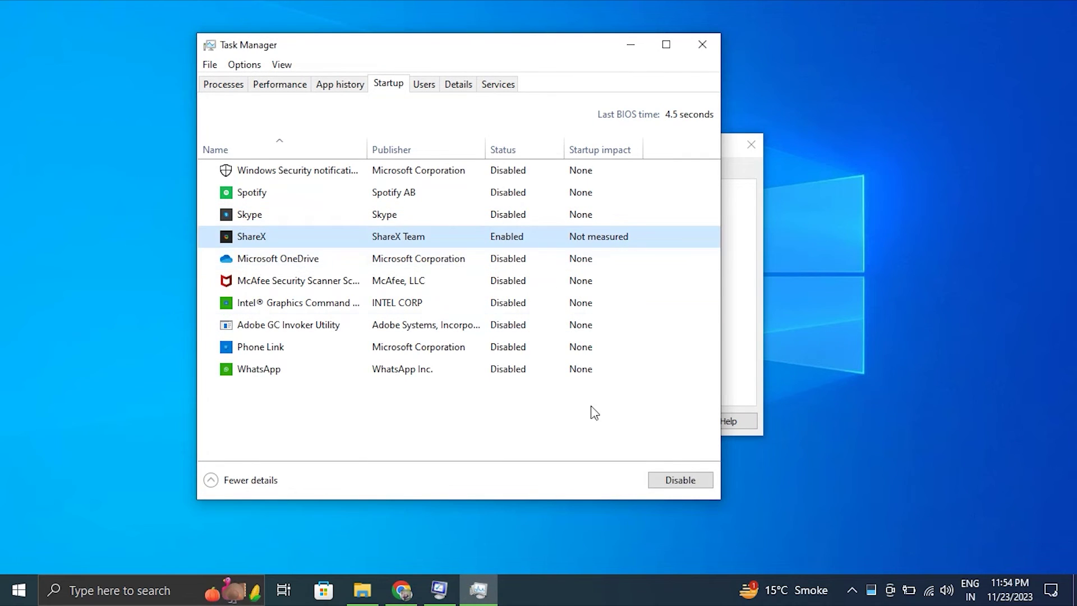
{"action": "left_click", "coordinate": [674, 482]}
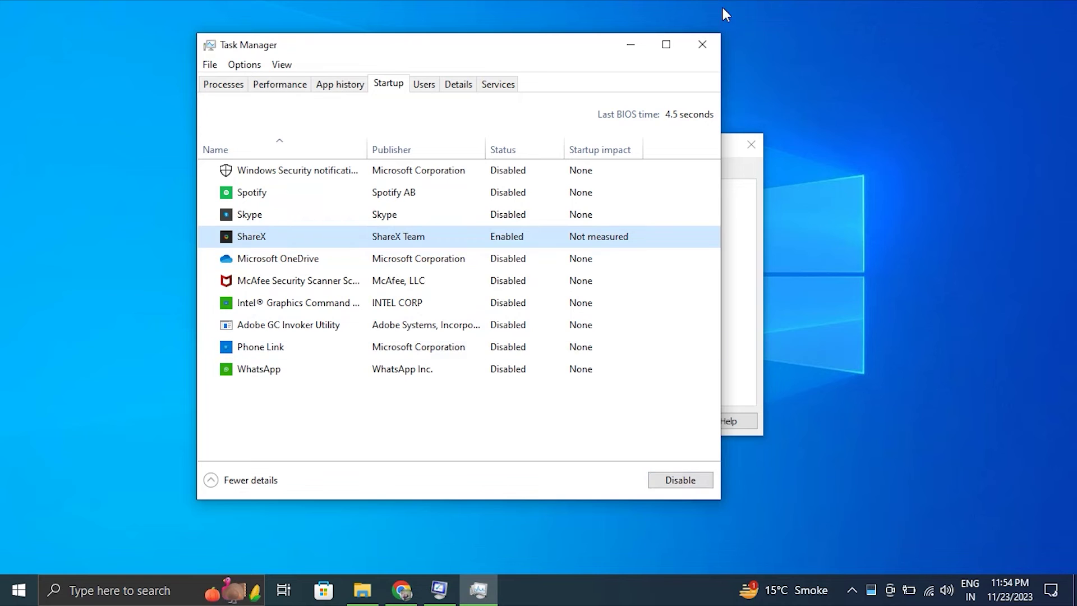
{"action": "left_click", "coordinate": [702, 44]}
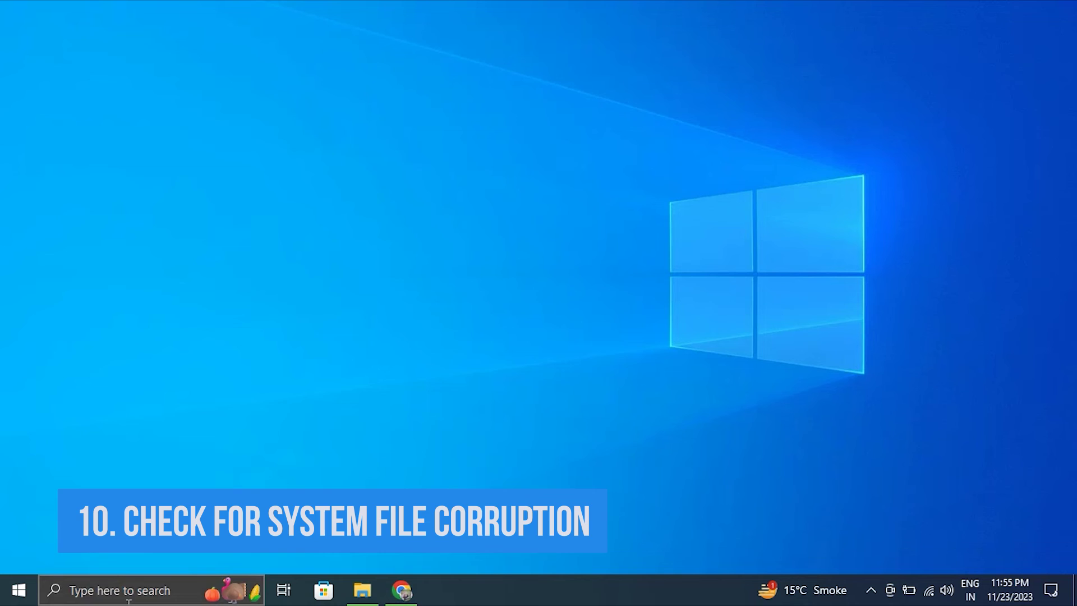
Run 'sfc /scannow' in a Command Prompt launched as administrator from the 'cOMM' search
{"action": "left_click", "coordinate": [122, 592]}
{"action": "type", "text": "c"}
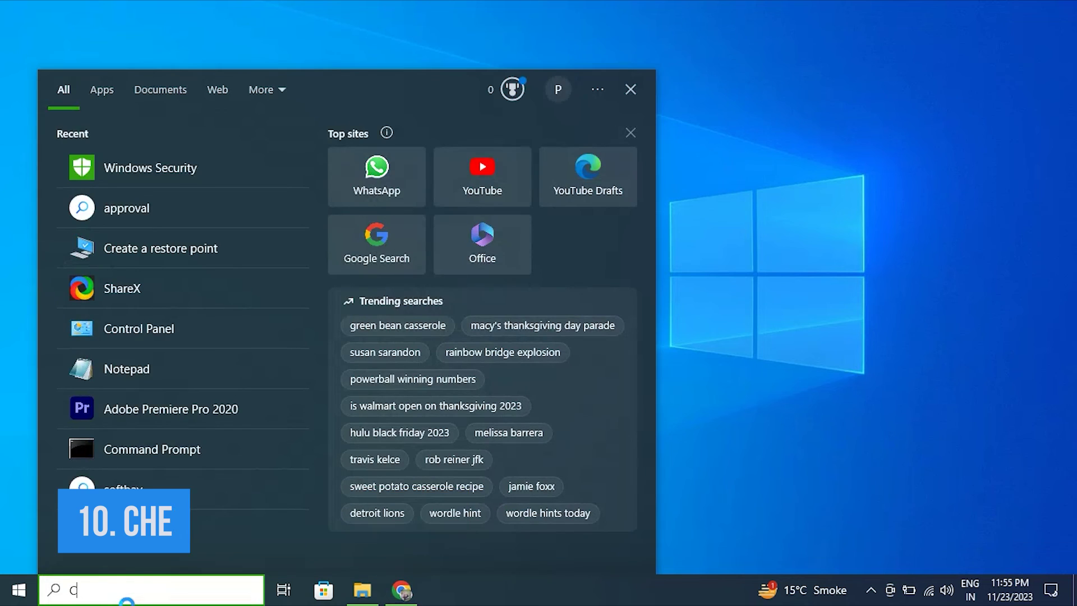
{"action": "type", "text": "OMM"}
{"action": "right_click", "coordinate": [137, 175]}
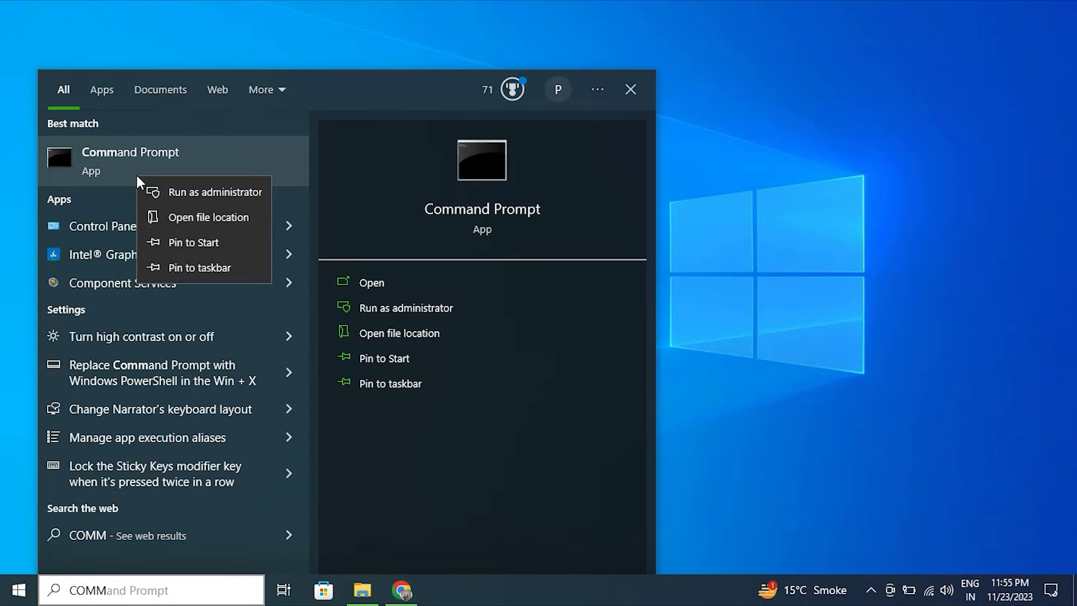
{"action": "left_click", "coordinate": [224, 192]}
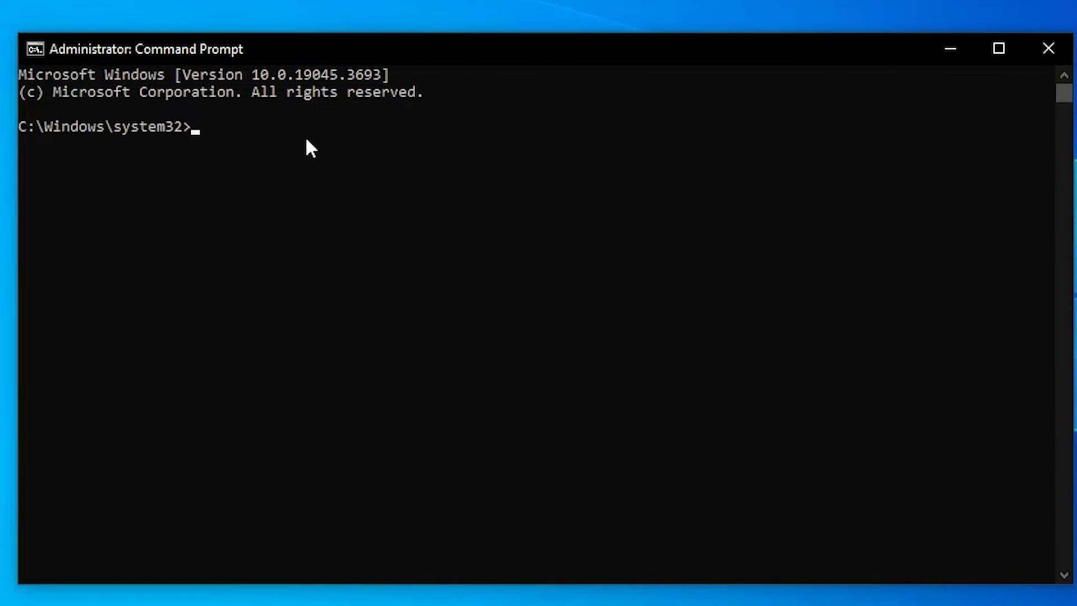
{"action": "left_click", "coordinate": [320, 143]}
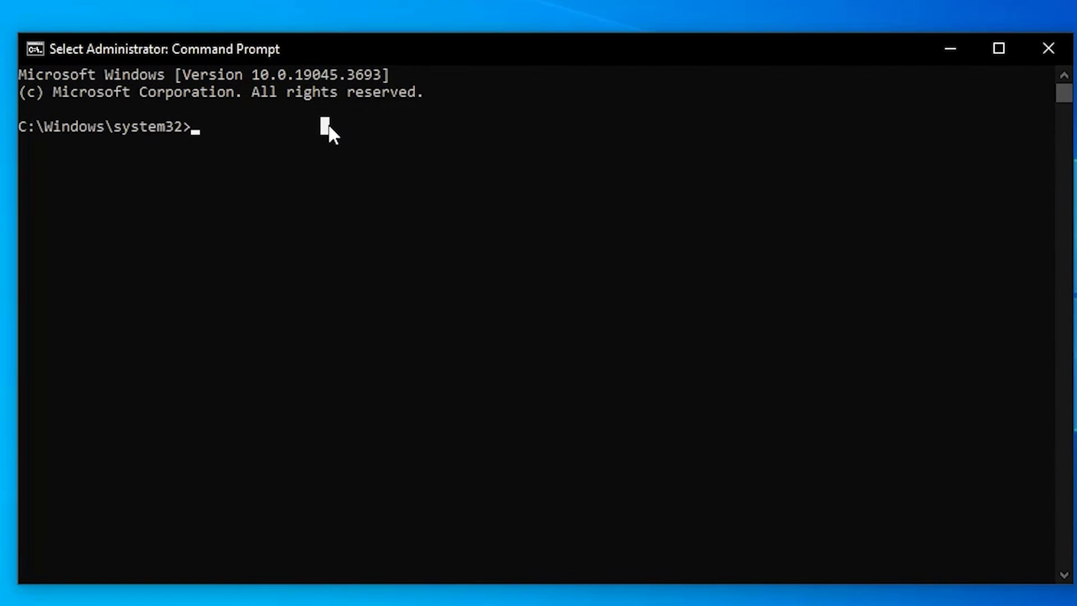
{"action": "type", "text": "sfc /scannow"}
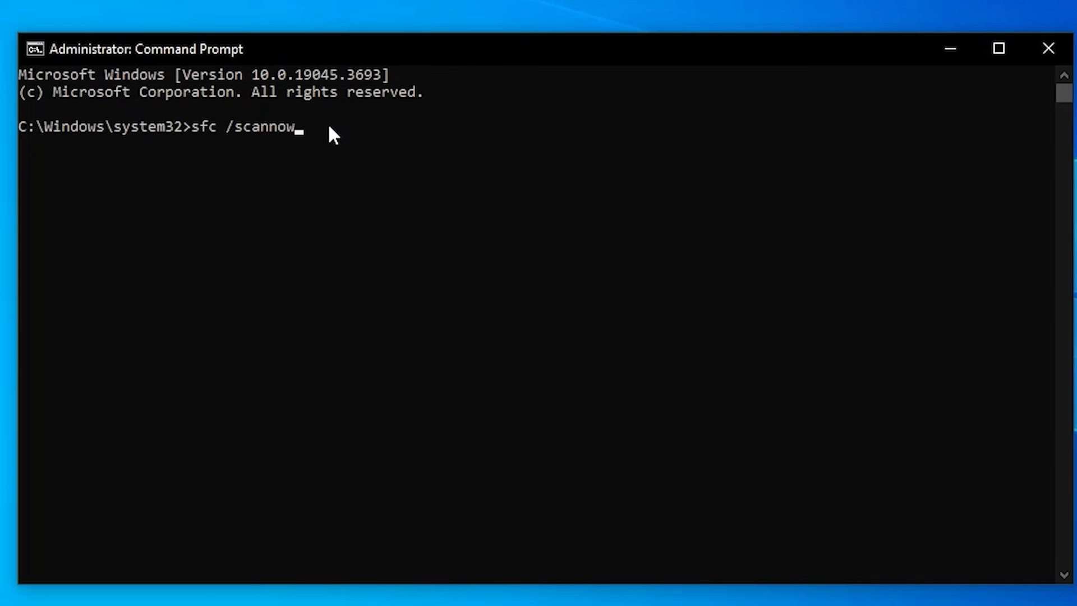
{"action": "key", "text": "Return"}
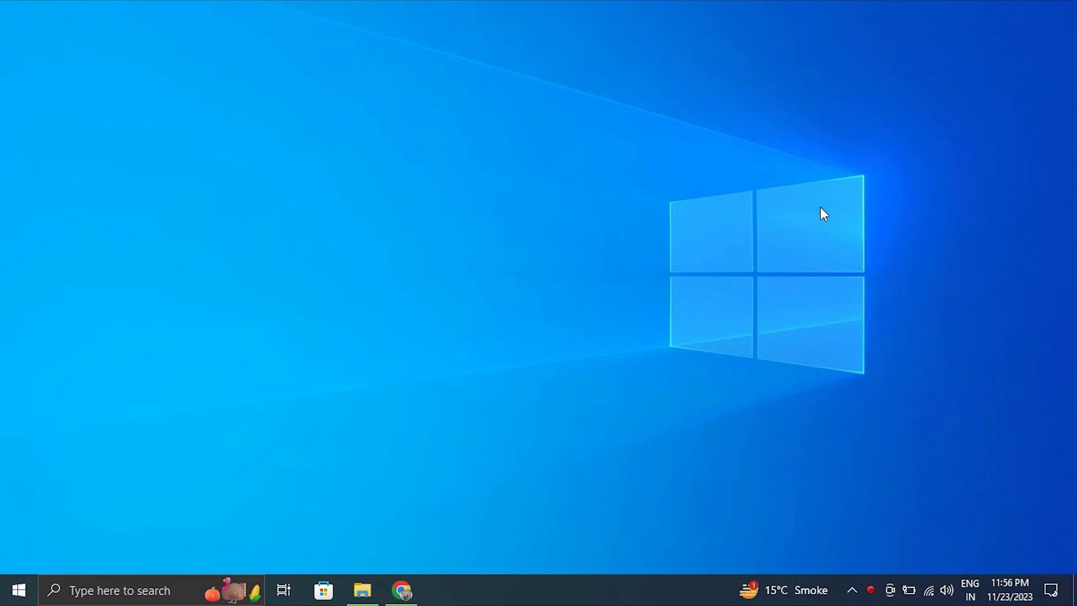
From Settings' Battery page, slide the taskbar power mode past Better performance to Best performance
{"action": "key", "text": "super+i"}
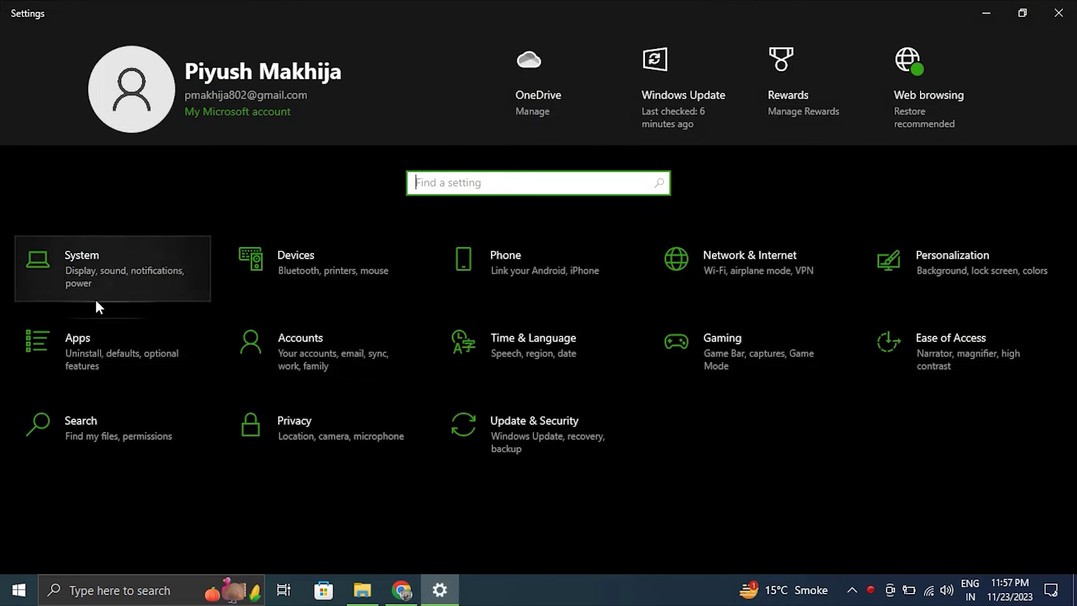
{"action": "left_click", "coordinate": [114, 249]}
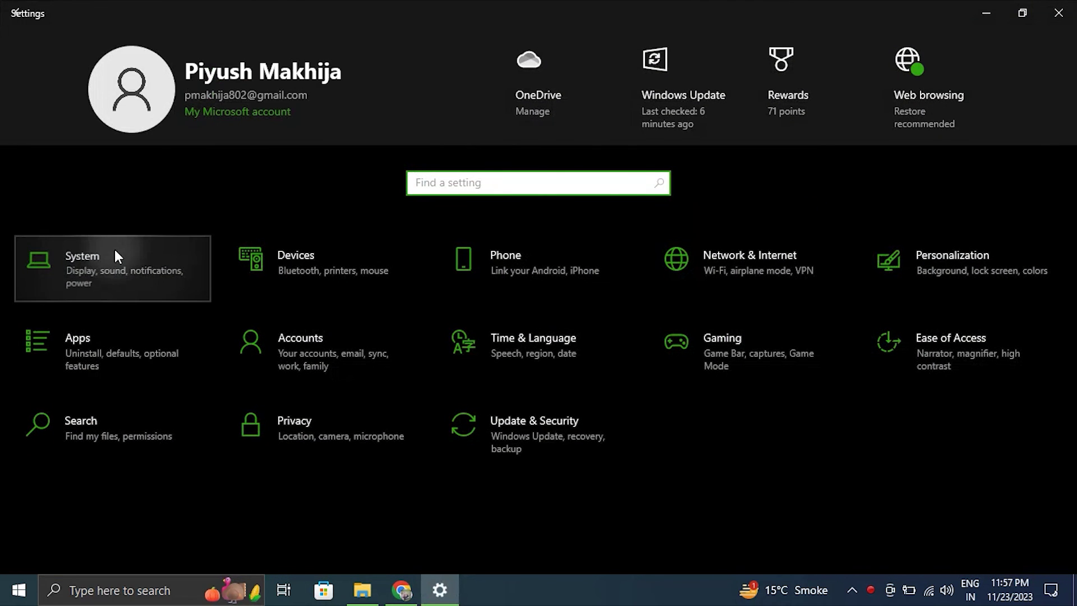
{"action": "left_click", "coordinate": [76, 381]}
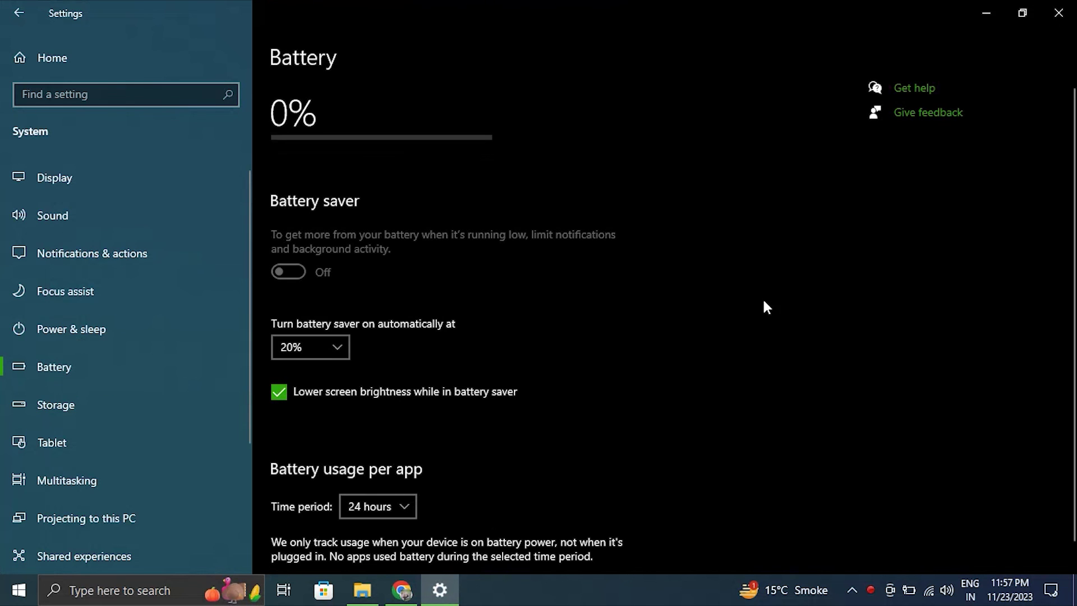
{"action": "left_click", "coordinate": [909, 589]}
{"action": "left_click", "coordinate": [907, 476]}
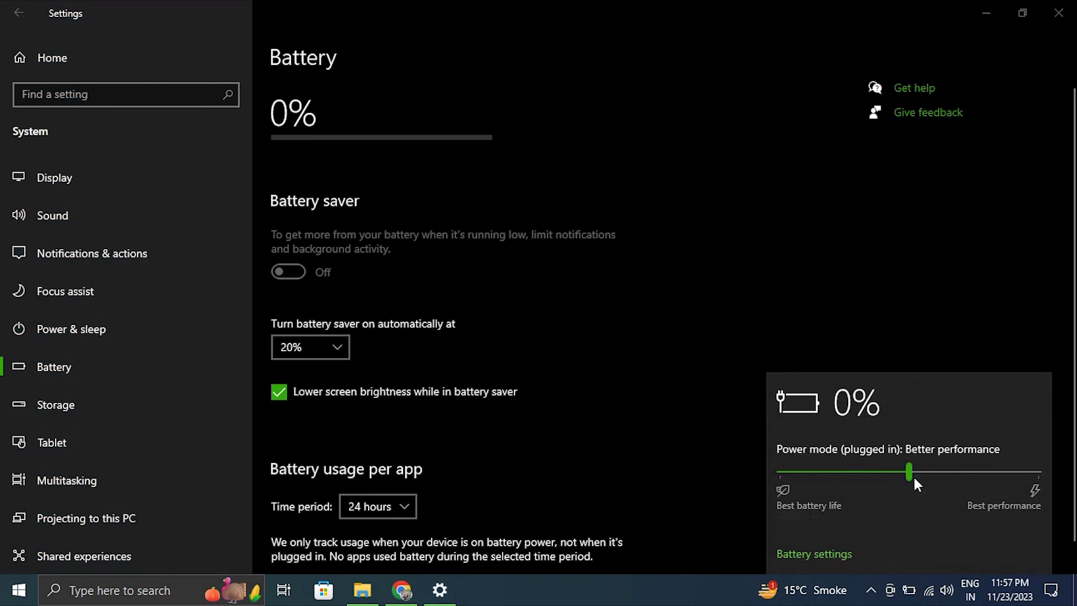
{"action": "left_click", "coordinate": [1034, 474]}
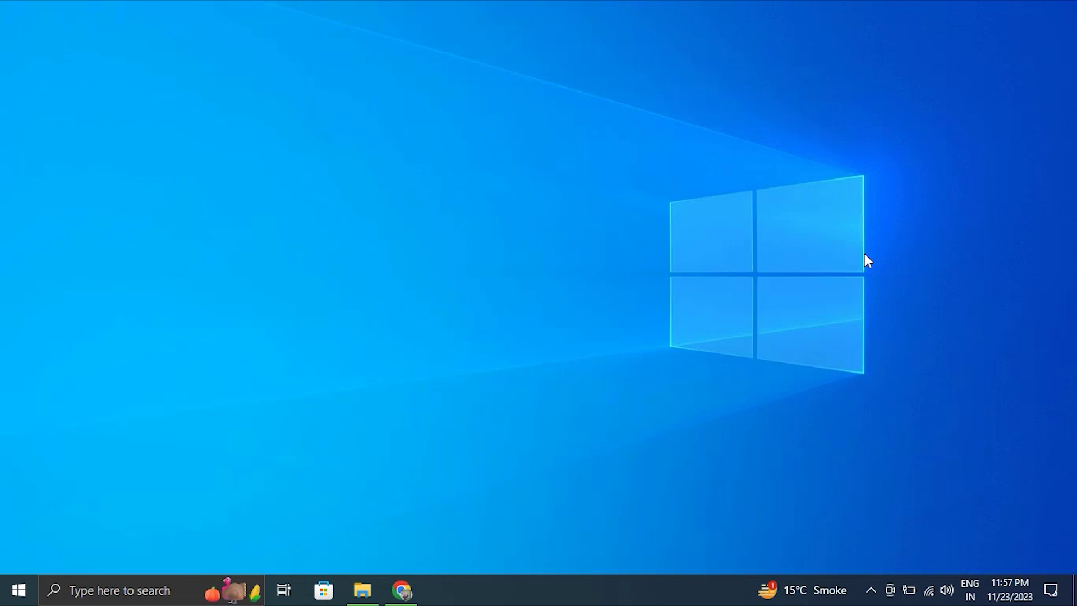
Reopen Task Manager's Startup list and select Skype to check its startup status
{"action": "key", "text": "ctrl+shift+Escape"}
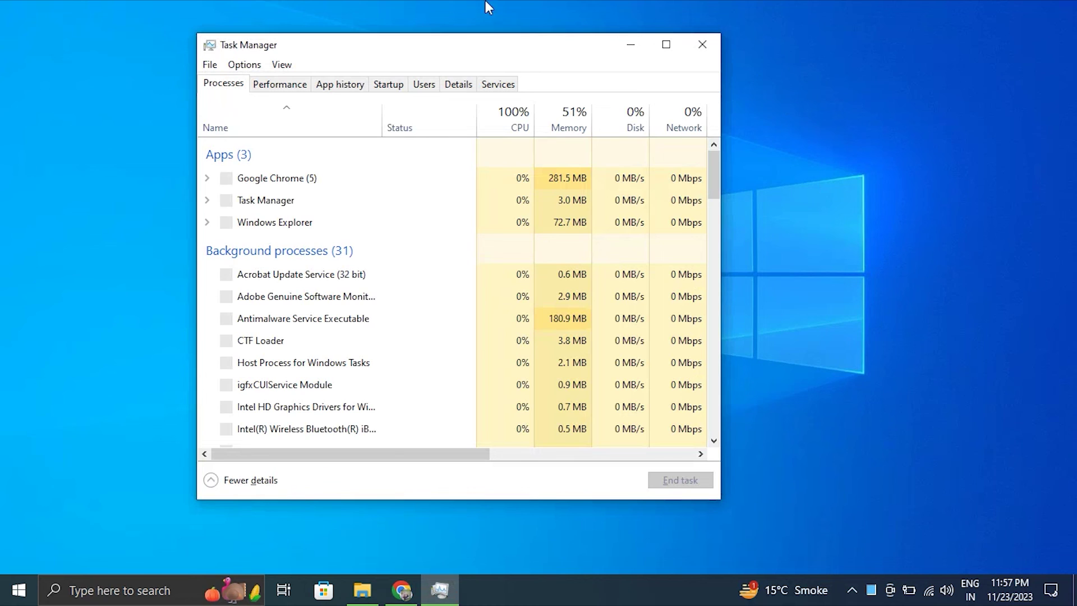
{"action": "left_click", "coordinate": [379, 84]}
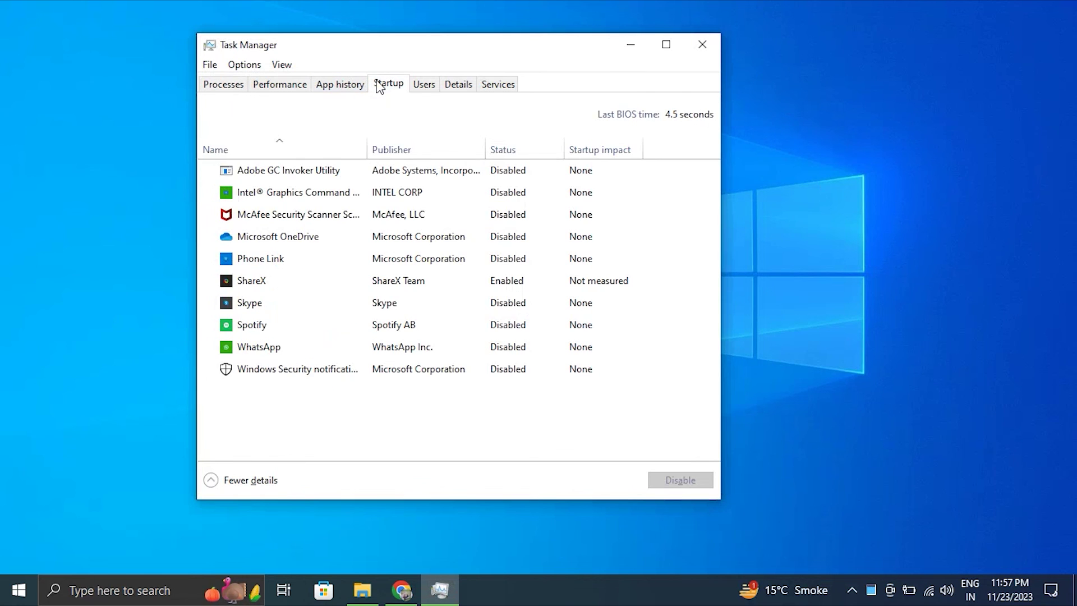
{"action": "left_click", "coordinate": [394, 308]}
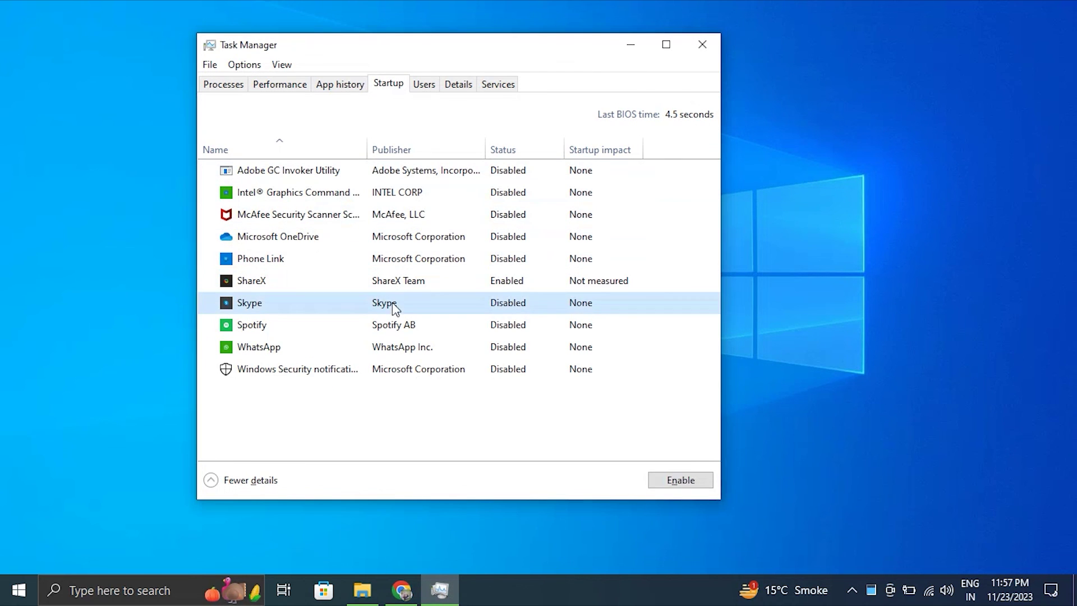